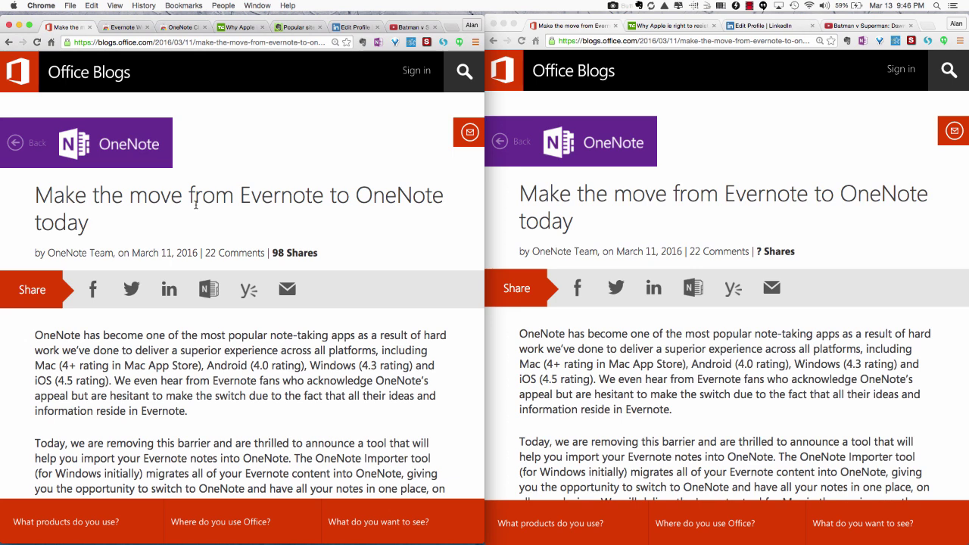
# View the web store pages for Evernote Web Clipper and OneNote Clipper, close both, and return to the Office Blogs article
pyautogui.click(125, 27)
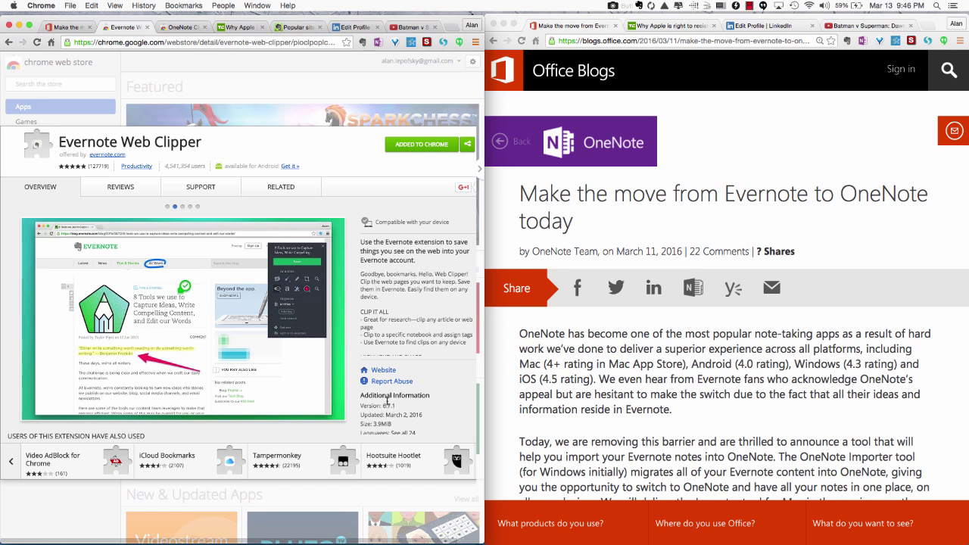
pyautogui.click(149, 27)
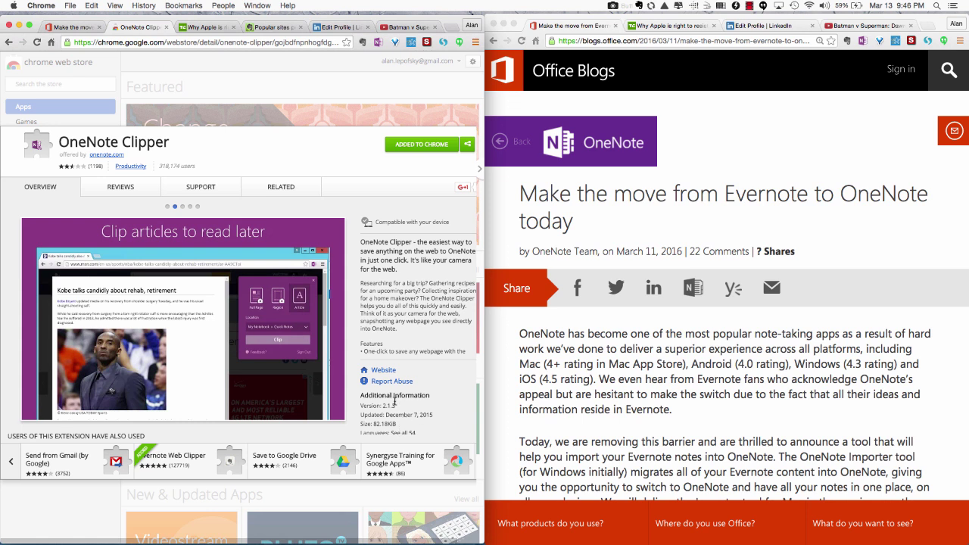
pyautogui.click(166, 27)
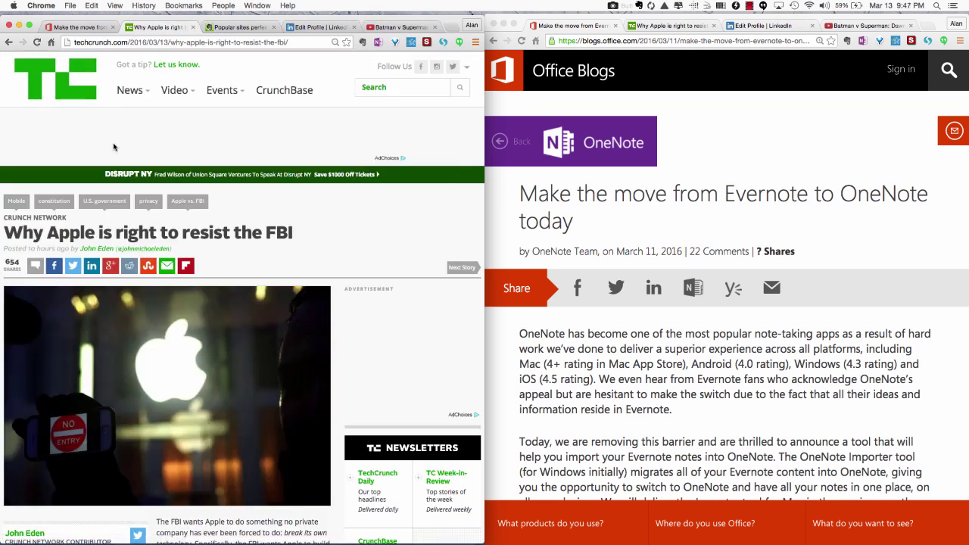
pyautogui.click(84, 28)
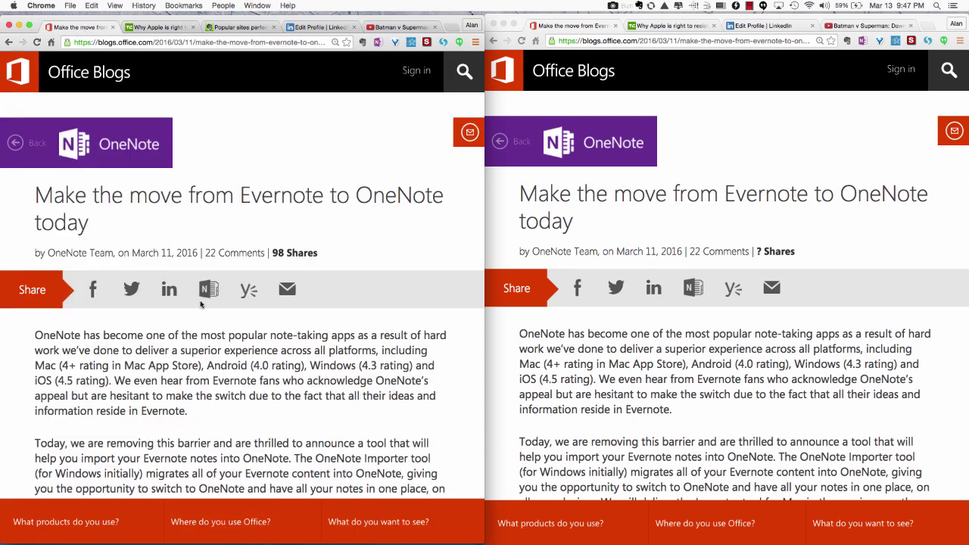
# Open the Evernote clipper on one copy of the article and the OneNote Clipper on the copy in the other window
pyautogui.click(366, 43)
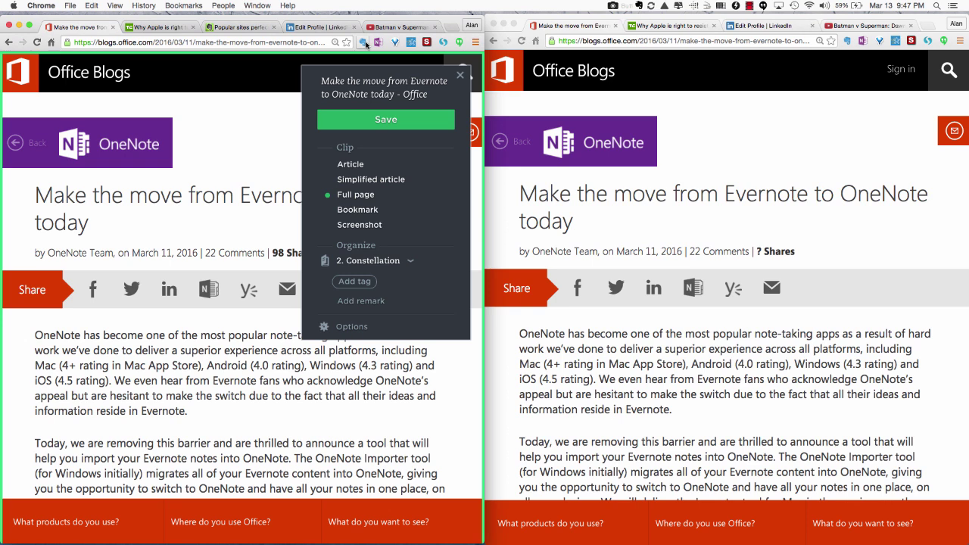
pyautogui.click(863, 42)
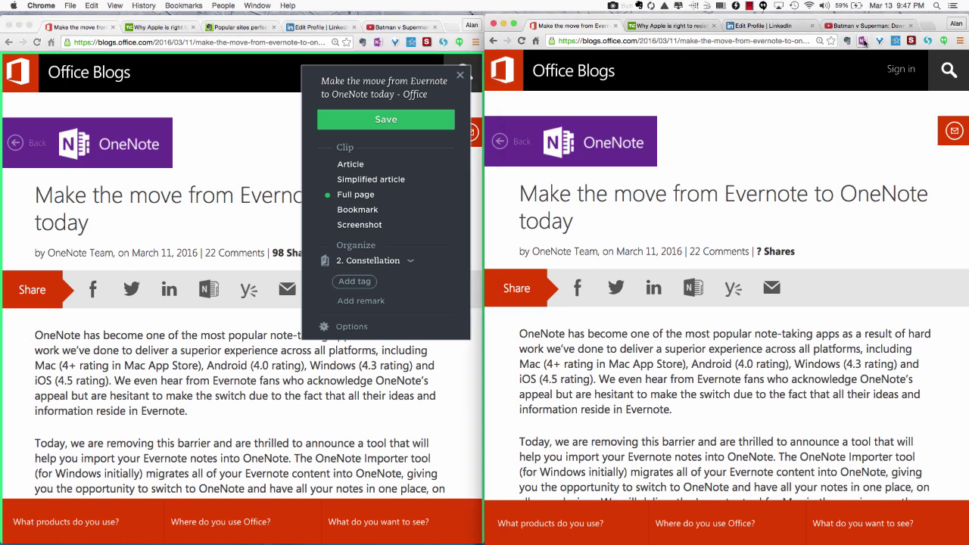
pyautogui.click(863, 42)
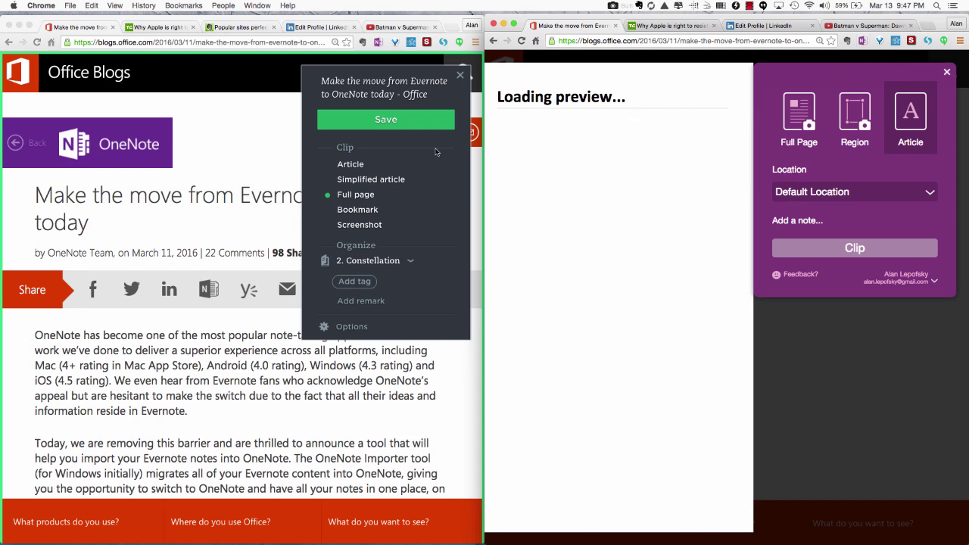
# Replace the title of the Evernote clip with "News: Microsoft Migration Tool"
pyautogui.click(346, 92)
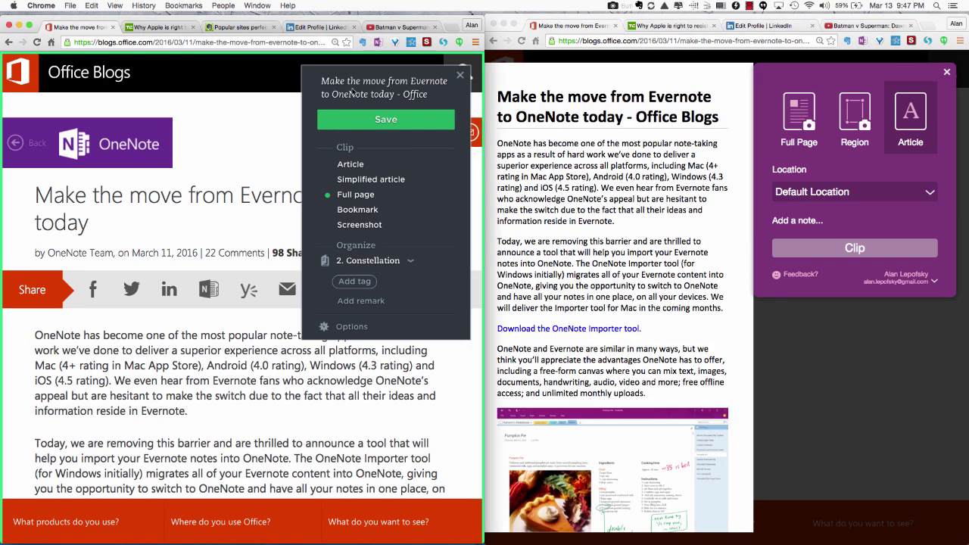
pyautogui.click(346, 91)
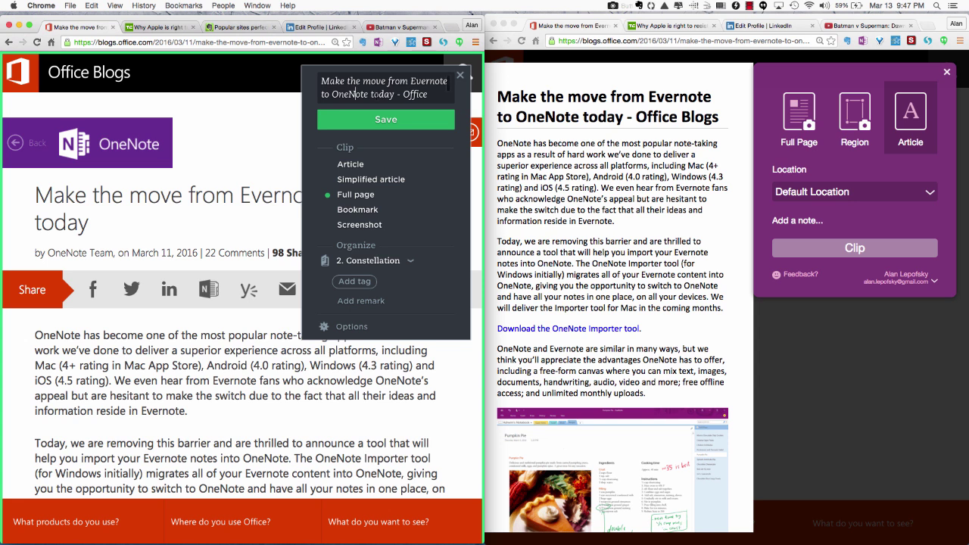
pyautogui.moveTo(428, 94); pyautogui.dragTo(242, 71)
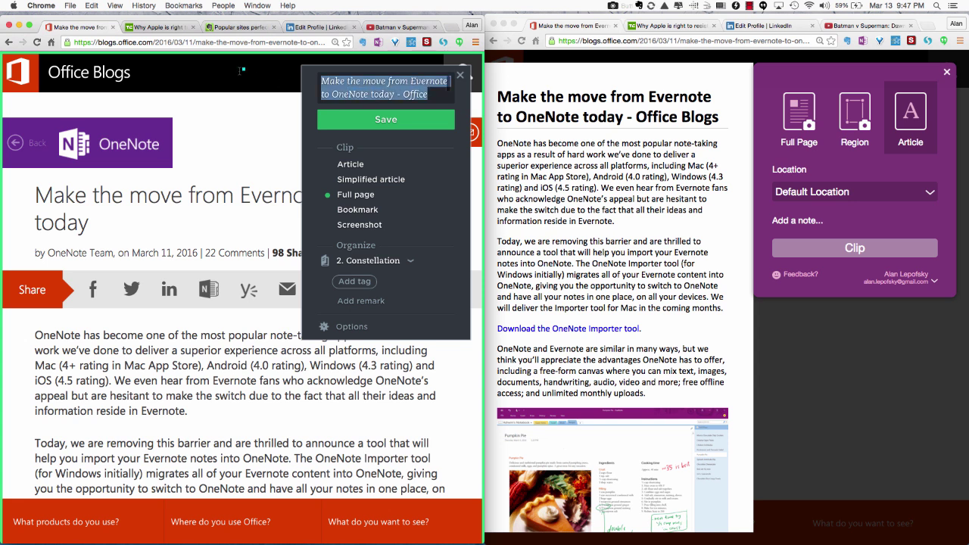
pyautogui.write('News: Micr')
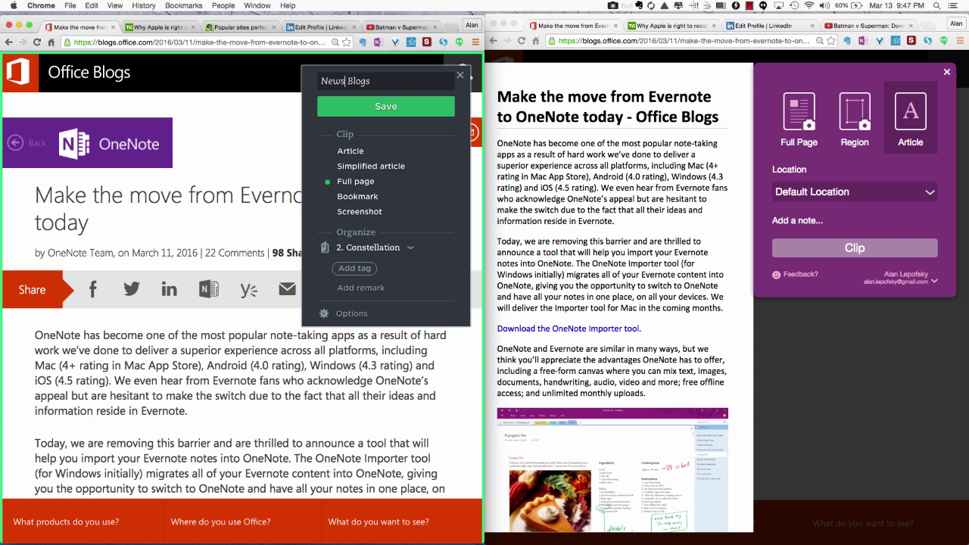
pyautogui.write('osoft Migration Tool')
pyautogui.press('Delete')
pyautogui.press('Delete')
pyautogui.press('Delete')
pyautogui.press('Delete')
pyautogui.press('Delete')
pyautogui.press('Delete')
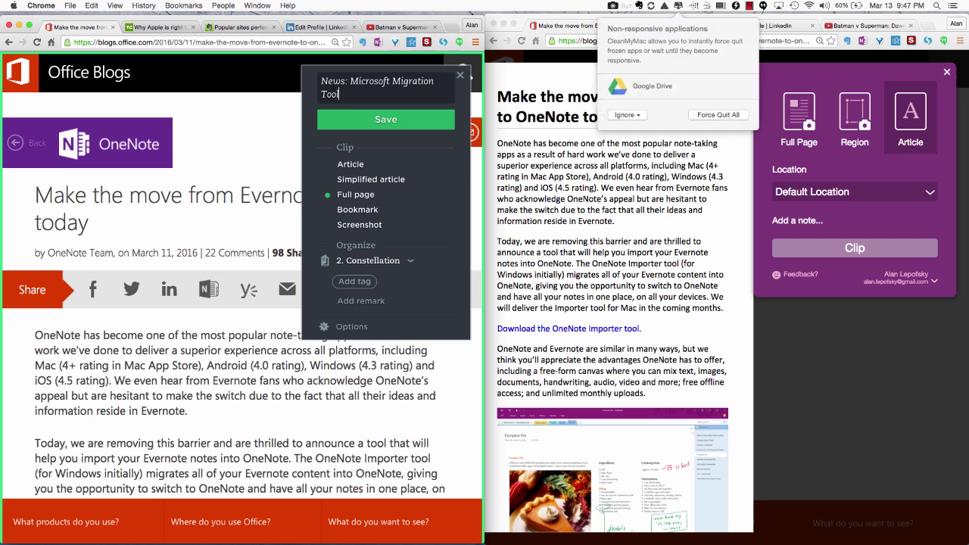
# Dismiss the CleanMyMac alert about Google Drive by ignoring it for now
pyautogui.click(630, 115)
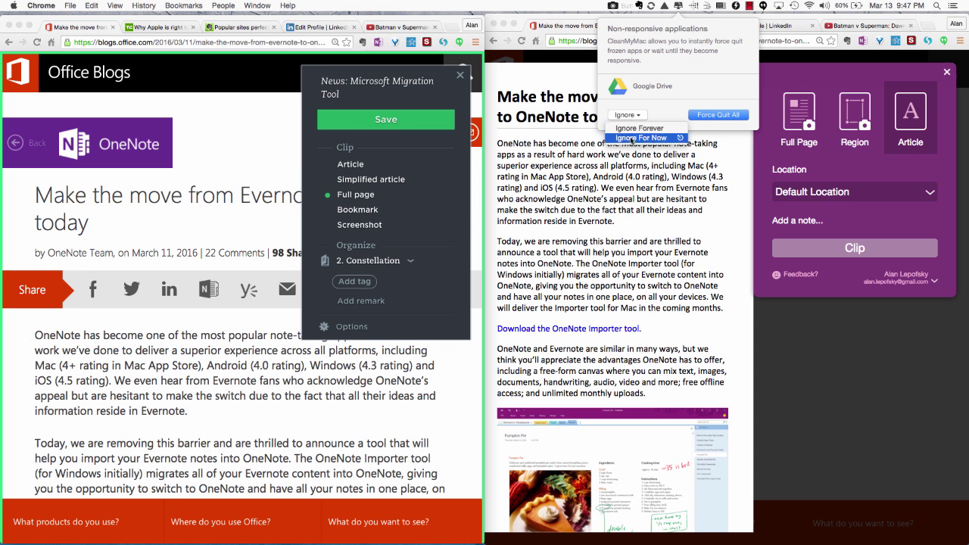
pyautogui.click(632, 138)
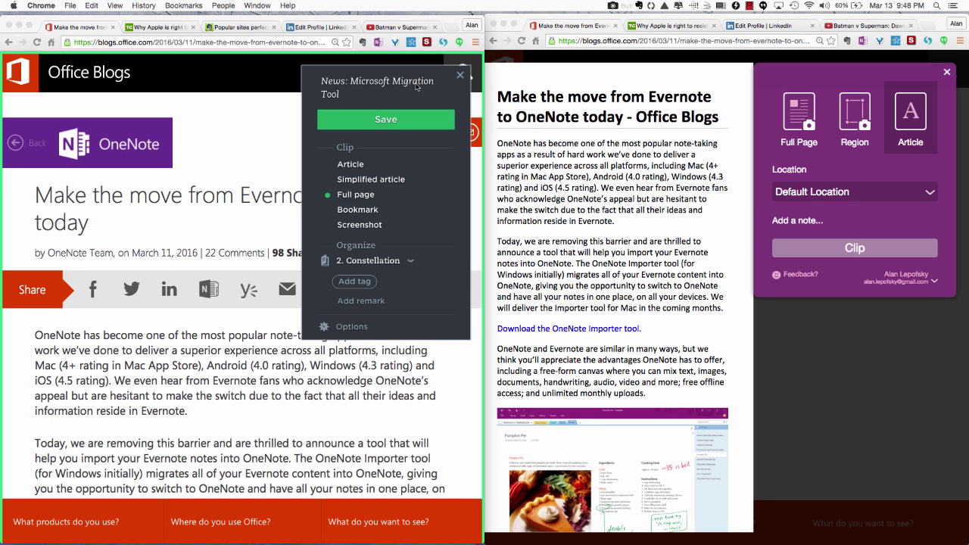
# Set the Evernote clip type to Article and examine the area of the page that would be clipped
pyautogui.click(352, 162)
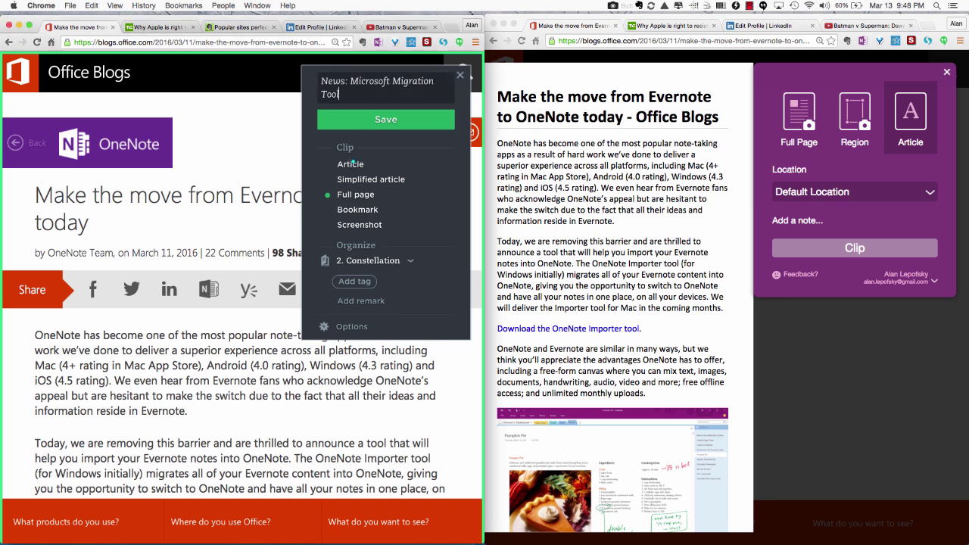
pyautogui.click(353, 163)
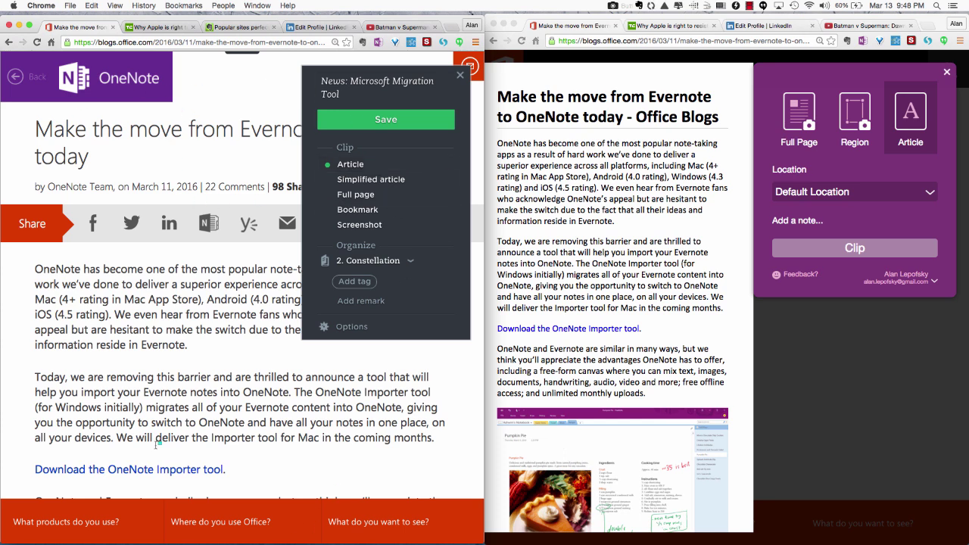
pyautogui.scroll(-20, 157, 444)
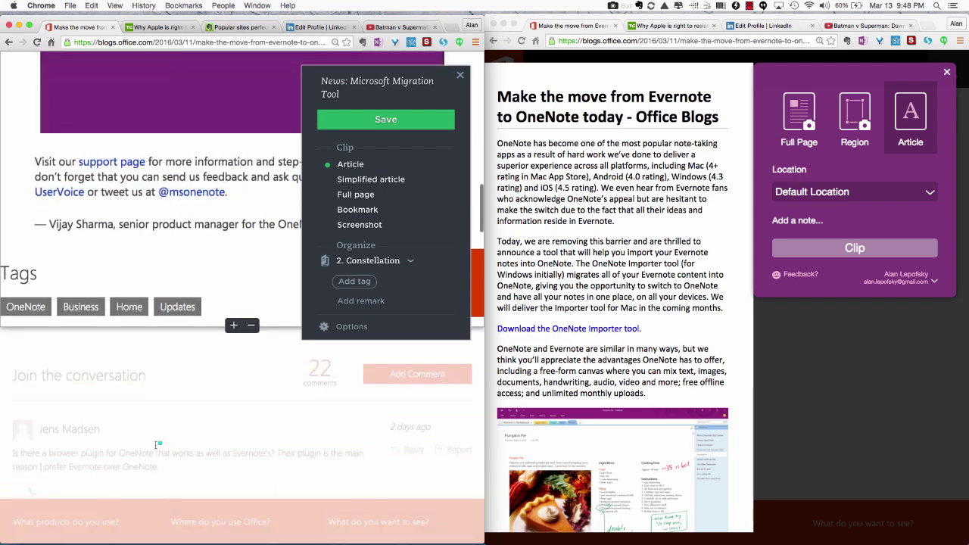
pyautogui.scroll(-5, 156, 444)
pyautogui.scroll(7, 156, 443)
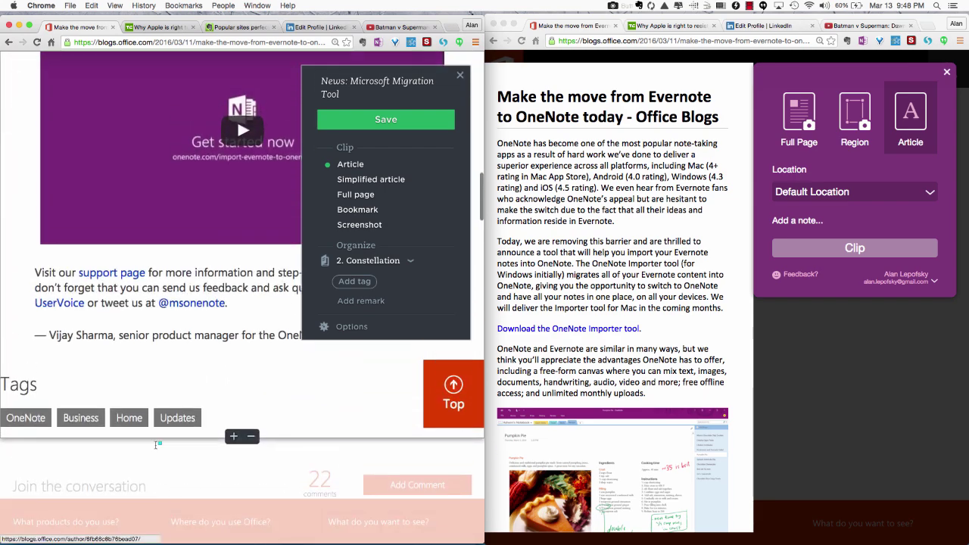
pyautogui.scroll(15, 157, 444)
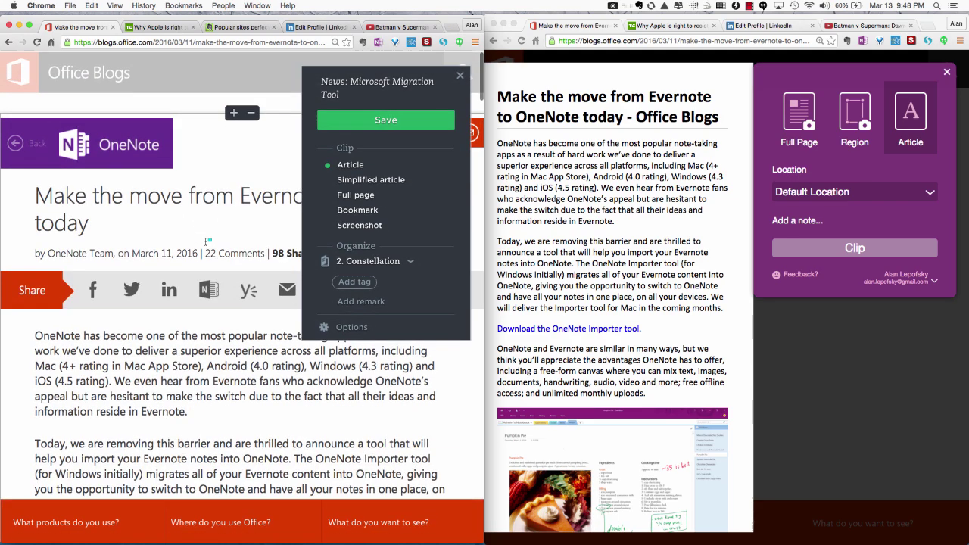
# Switch the Evernote clip type to Simplified article and look through the whole cleaned-up preview
pyautogui.click(343, 180)
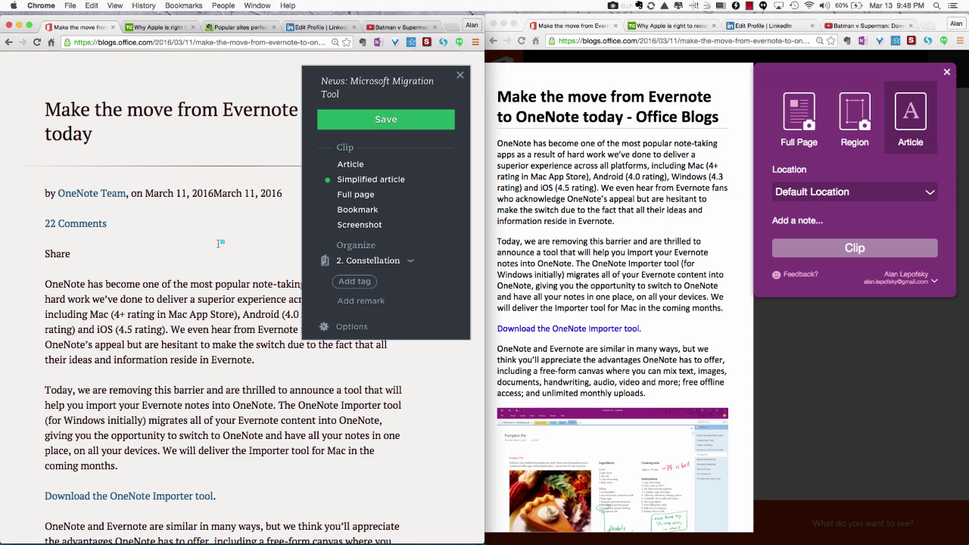
pyautogui.scroll(-10, 219, 243)
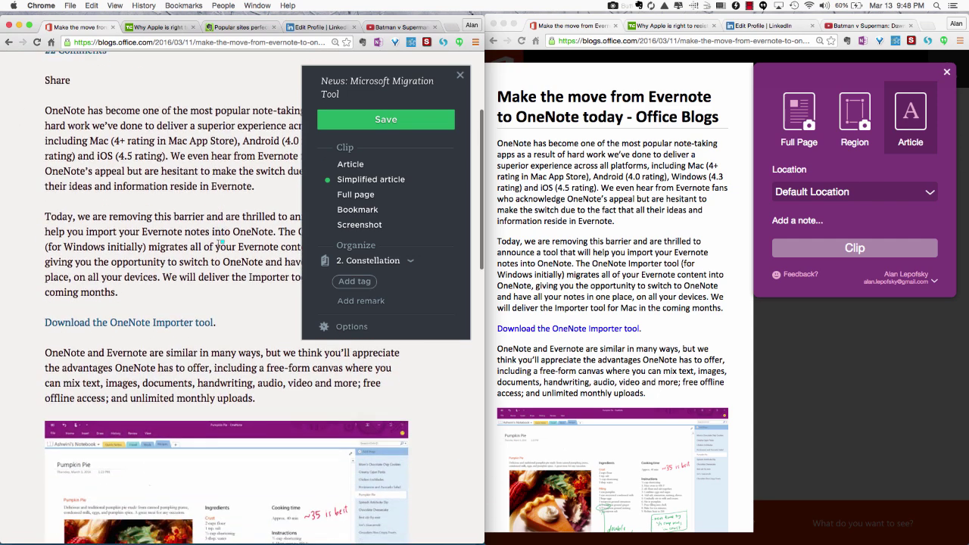
pyautogui.scroll(-7, 219, 242)
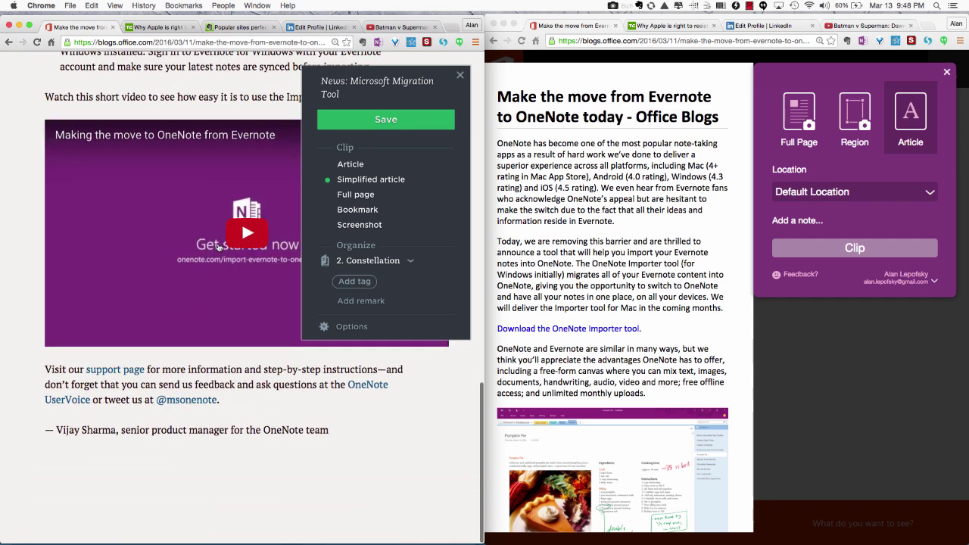
pyautogui.scroll(8, 219, 248)
pyautogui.scroll(10, 219, 248)
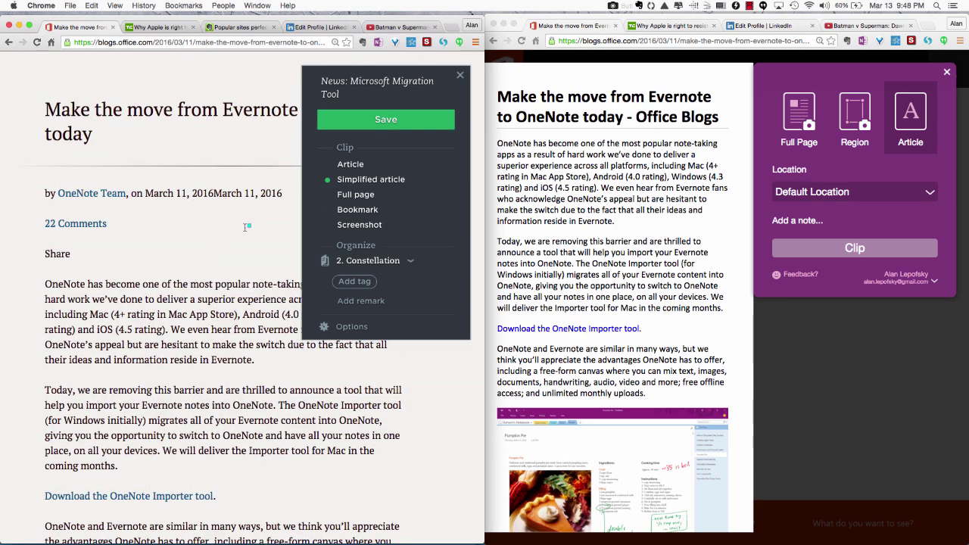
# Preview the Full page clip type and then the Bookmark clip type in Evernote, examining the bookmark's title, image and summary
pyautogui.click(350, 196)
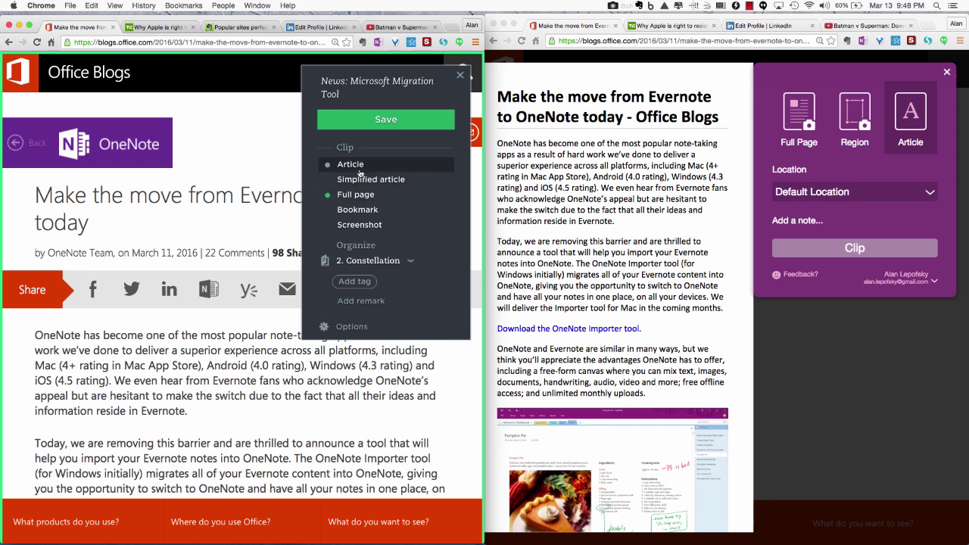
pyautogui.click(356, 213)
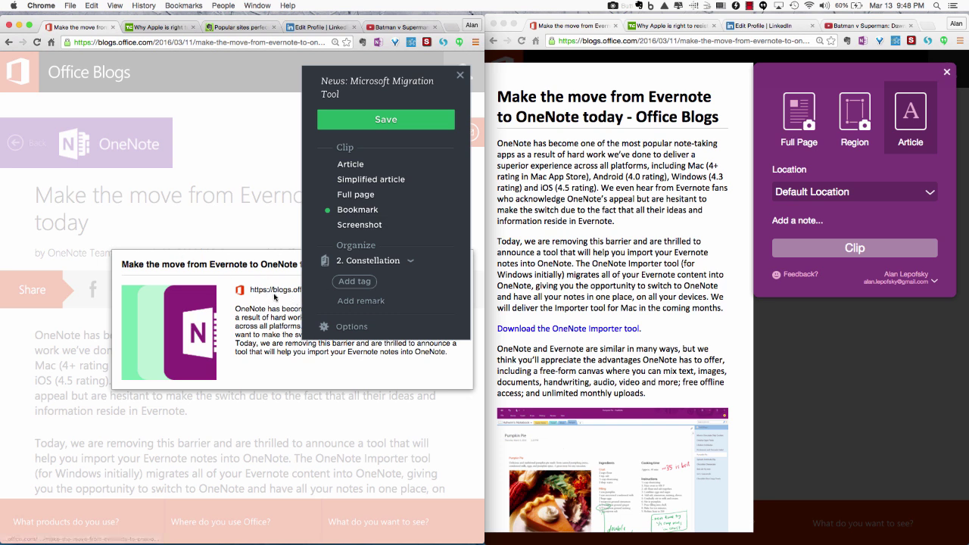
pyautogui.click(264, 257)
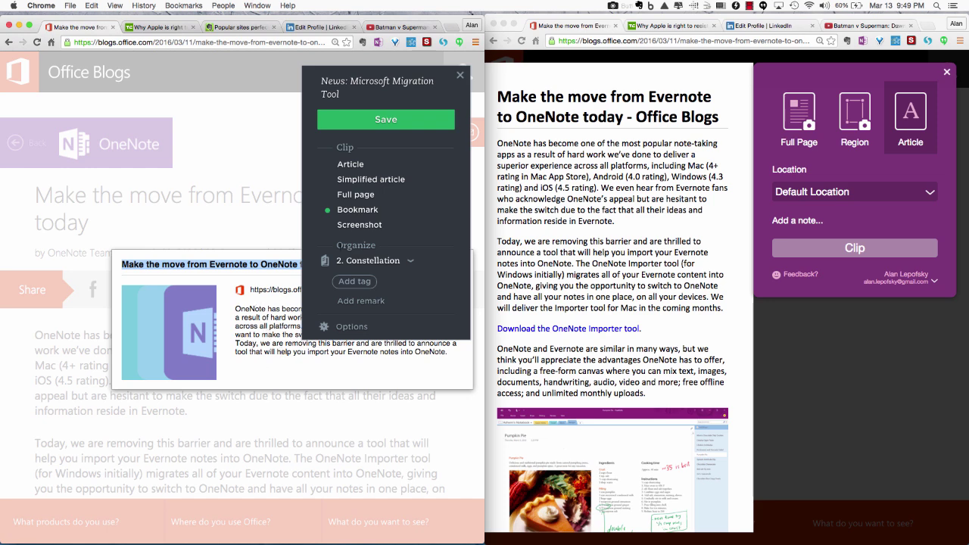
# Capture an Evernote screenshot from the OneNote banner through the first paragraph, and highlight "a superior experience across all platforms" in yellow
pyautogui.click(348, 226)
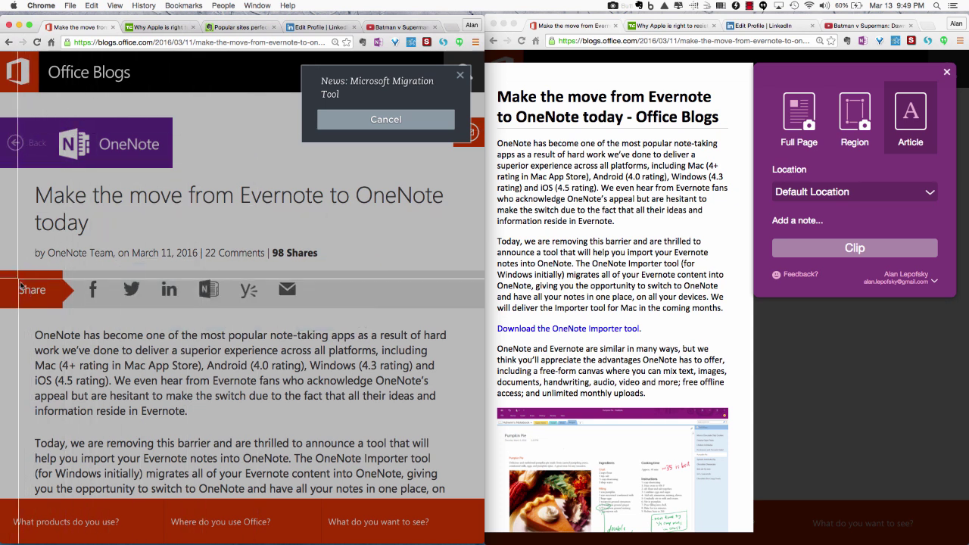
pyautogui.moveTo(20, 104); pyautogui.dragTo(487, 431)
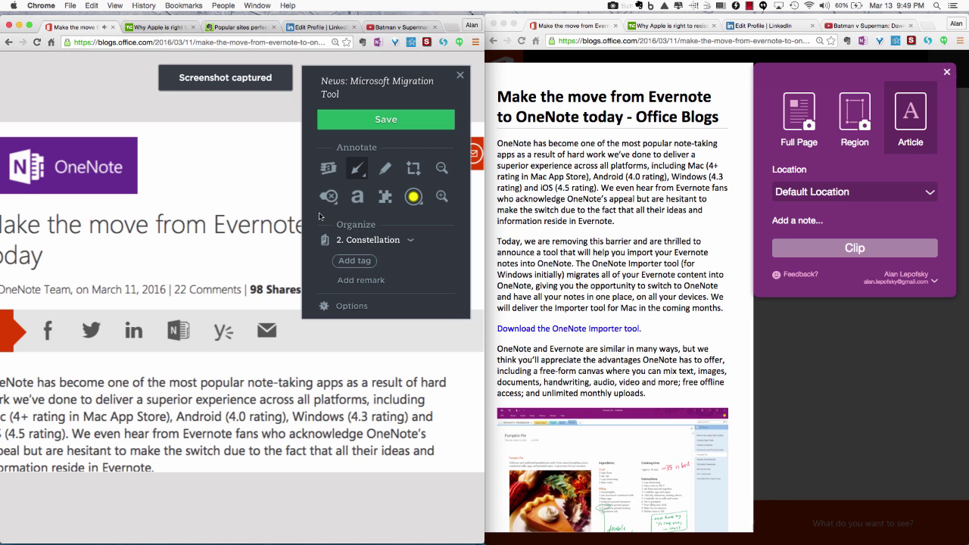
pyautogui.click(328, 168)
pyautogui.moveTo(136, 400); pyautogui.dragTo(324, 401)
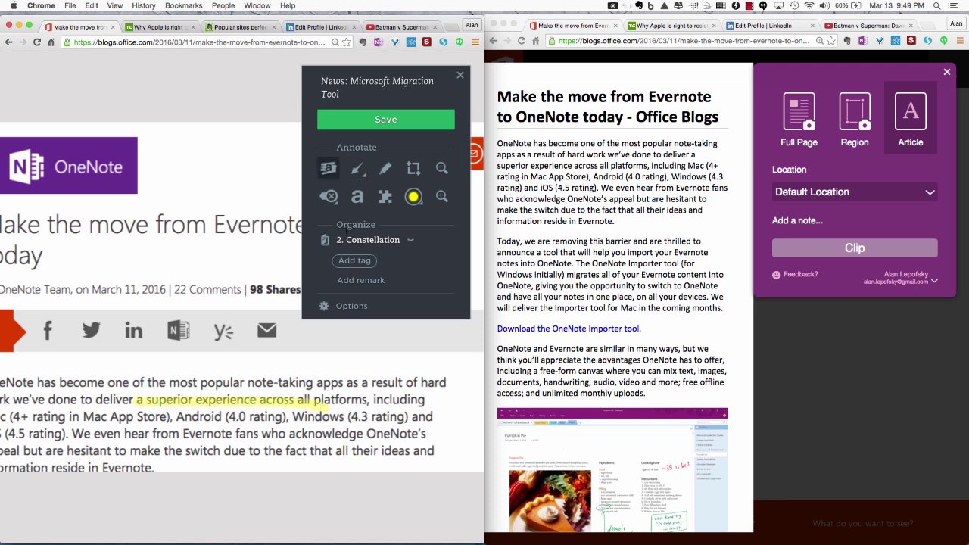
pyautogui.click(359, 172)
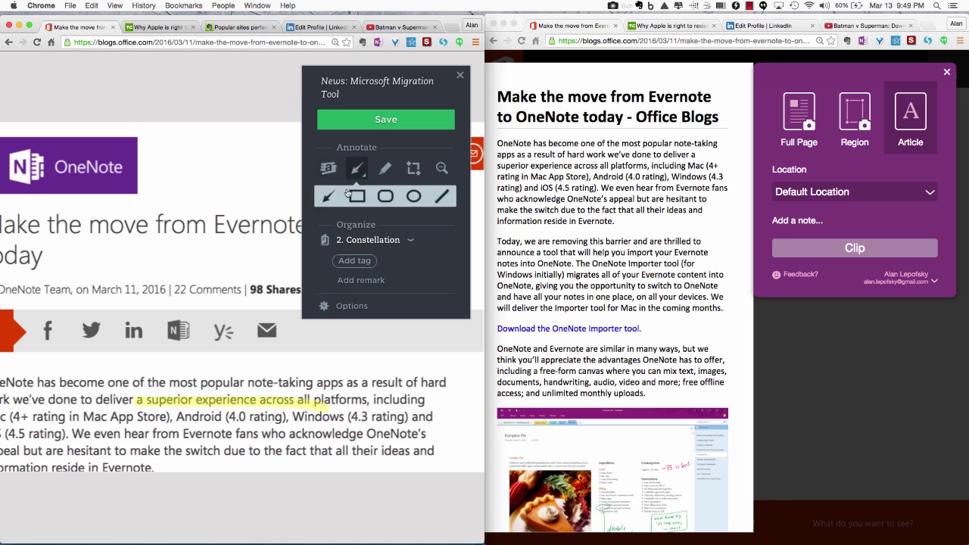
pyautogui.click(413, 168)
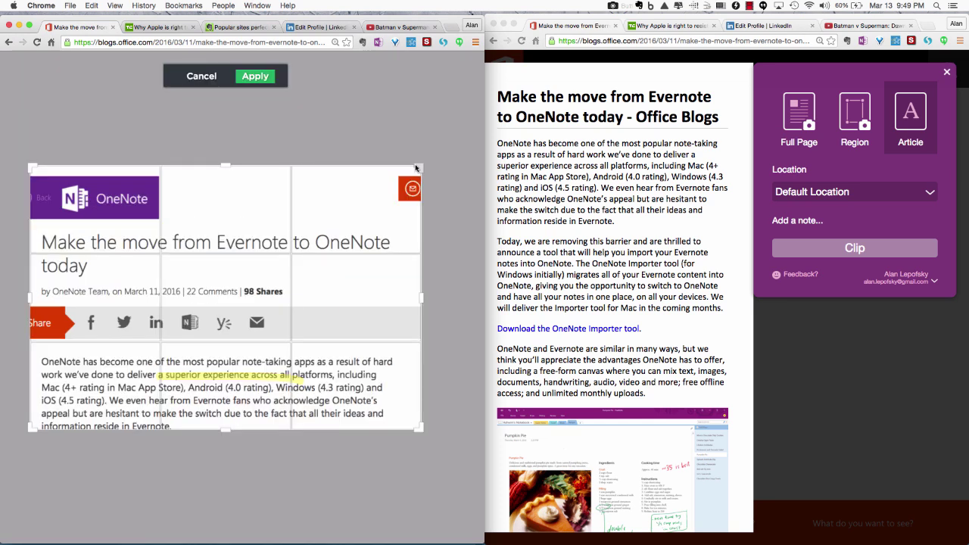
pyautogui.click(201, 76)
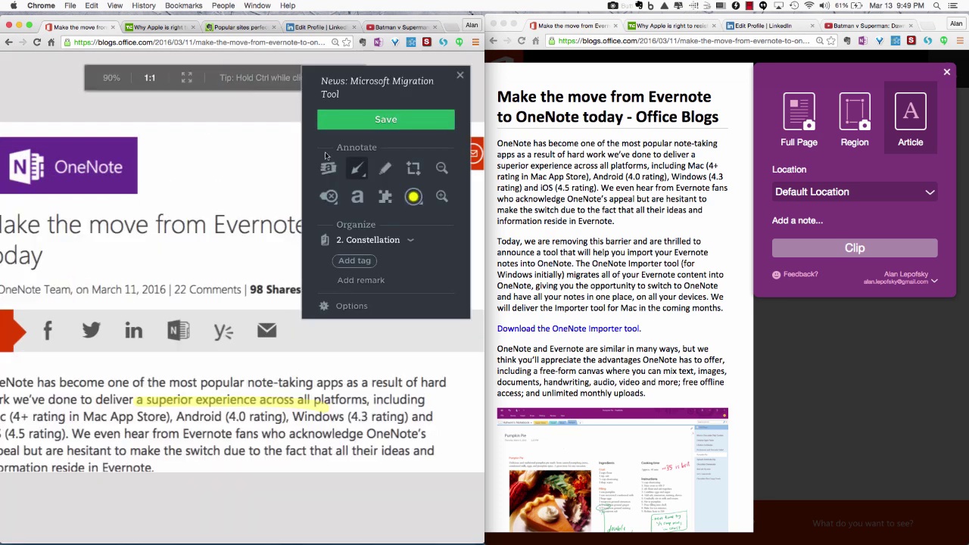
# Stamp a red X on the article title and a blue question mark on the first paragraph of the screenshot
pyautogui.click(328, 196)
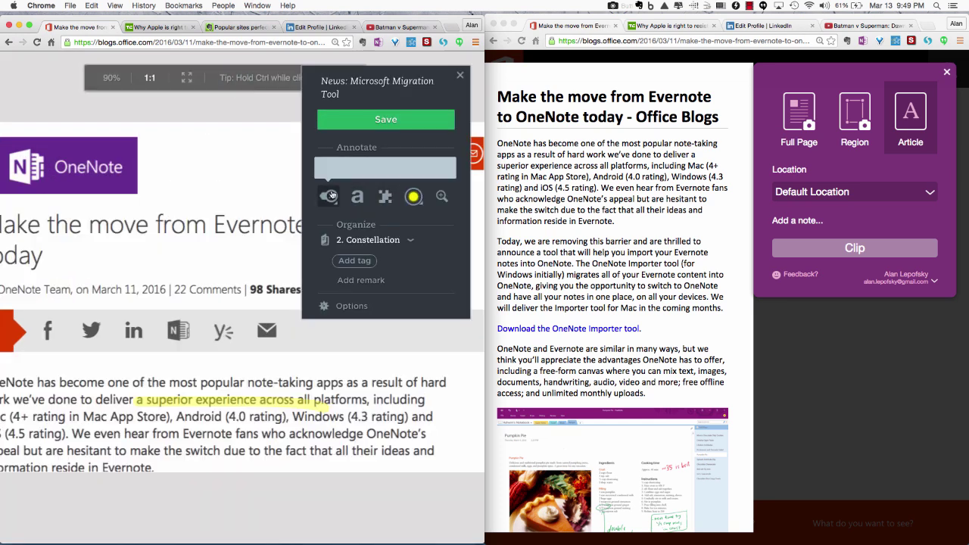
pyautogui.click(193, 237)
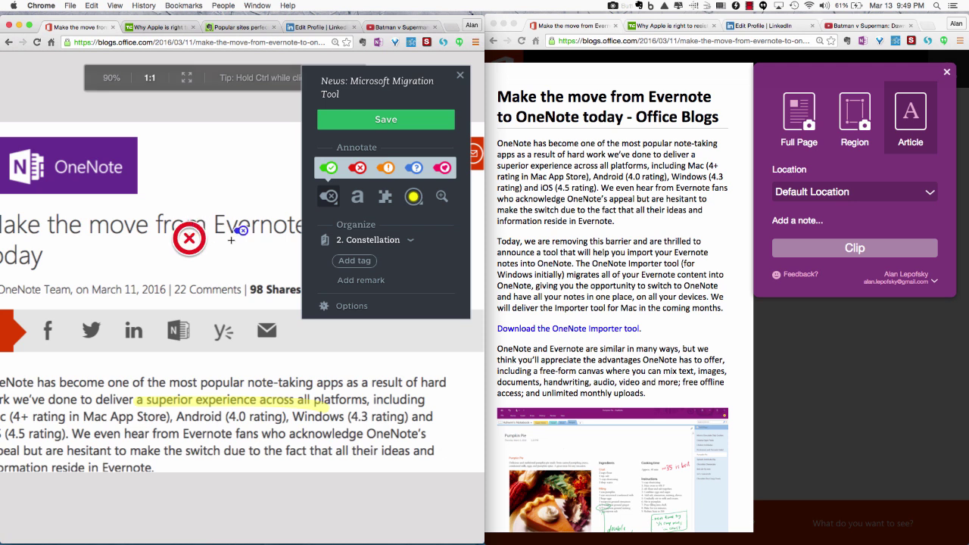
pyautogui.click(415, 173)
pyautogui.click(354, 434)
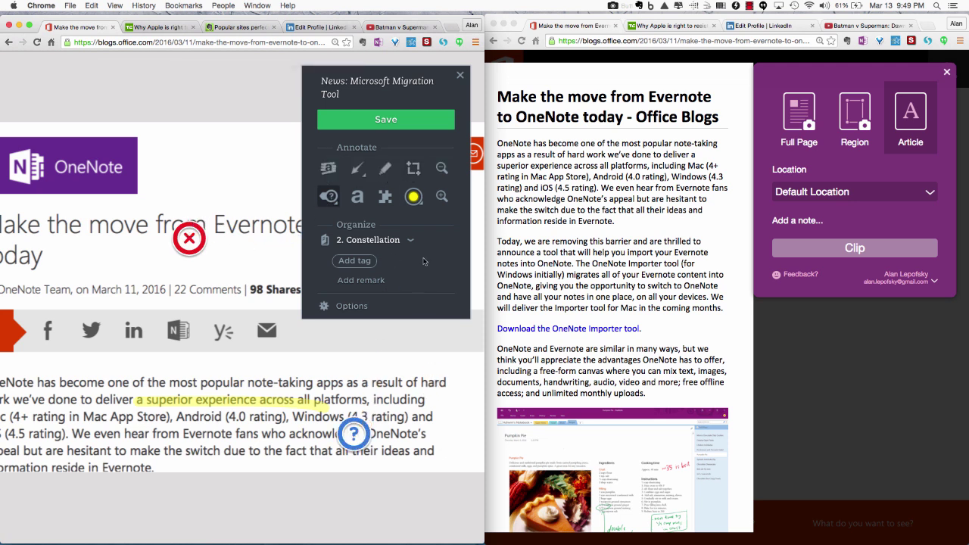
# Pixelate the share icons beside the Facebook icon in the Evernote screenshot, and discard that capture by closing and reopening the clipper
pyautogui.click(387, 199)
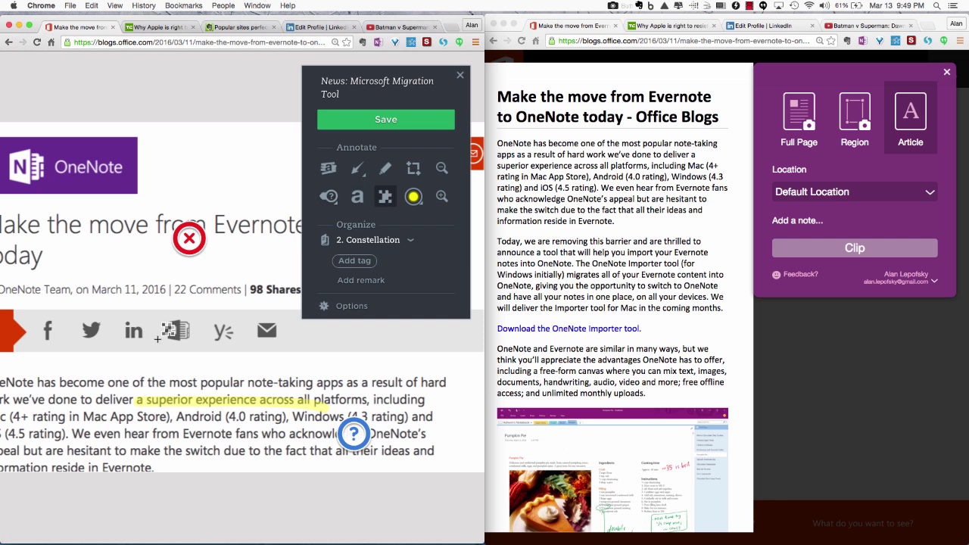
pyautogui.moveTo(67, 318); pyautogui.dragTo(306, 363)
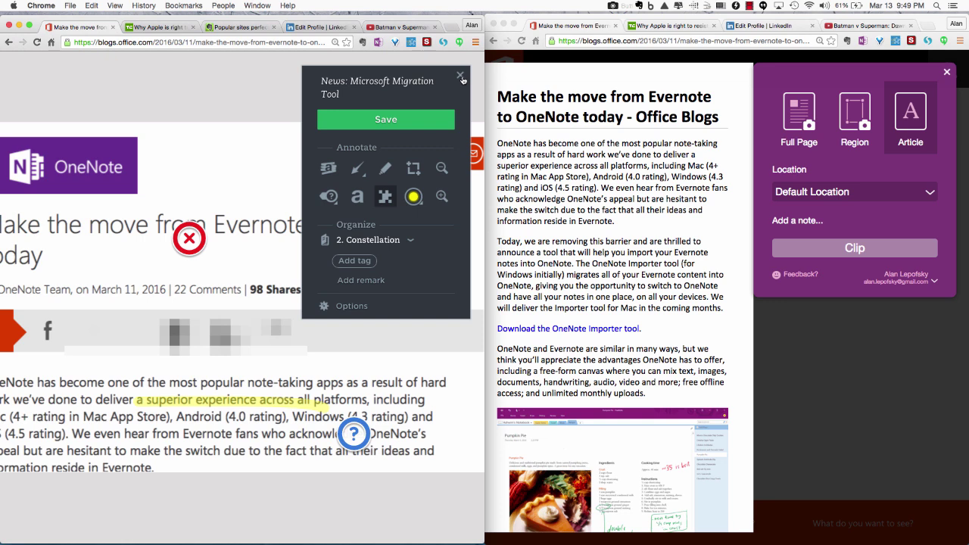
pyautogui.click(460, 77)
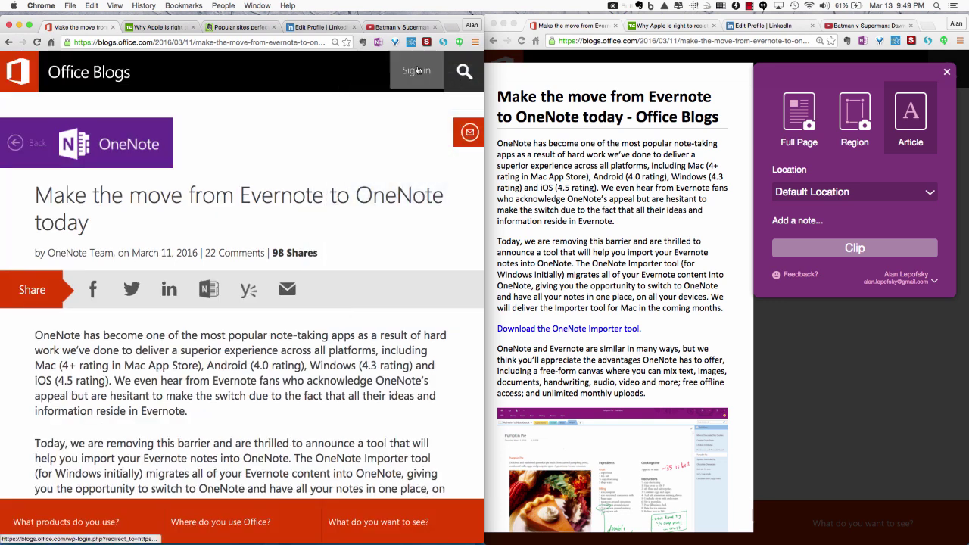
pyautogui.click(363, 42)
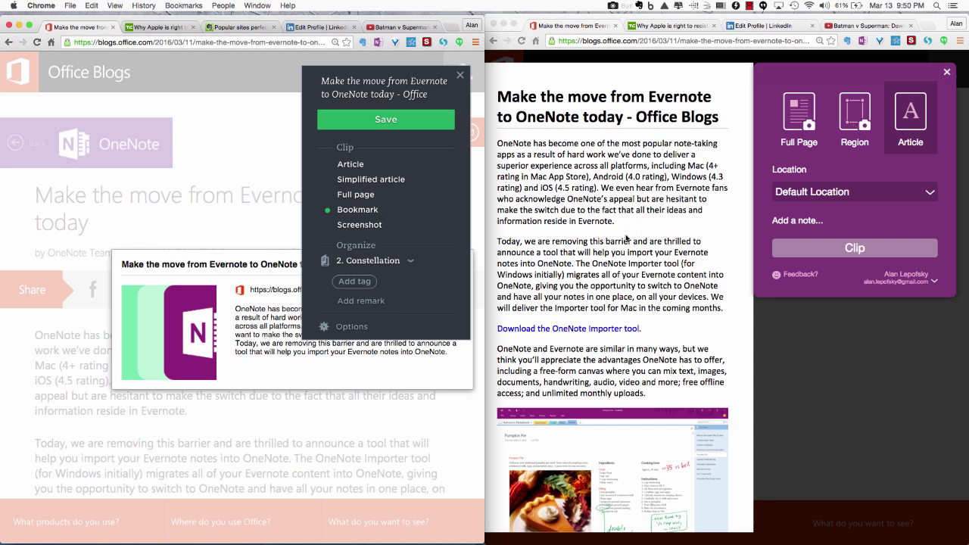
# Preview the Full Page clip in OneNote and capture a region from the article title through the first paragraph
pyautogui.click(801, 117)
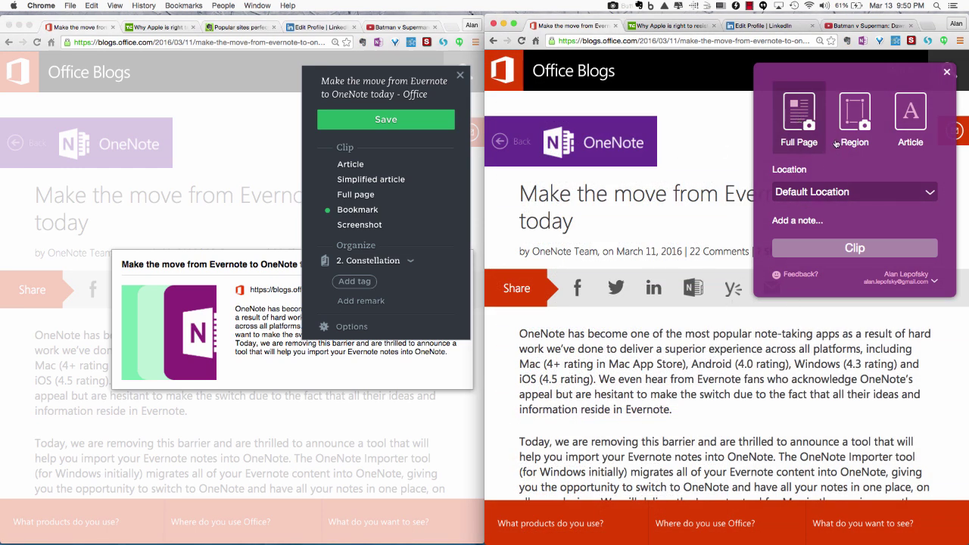
pyautogui.click(851, 118)
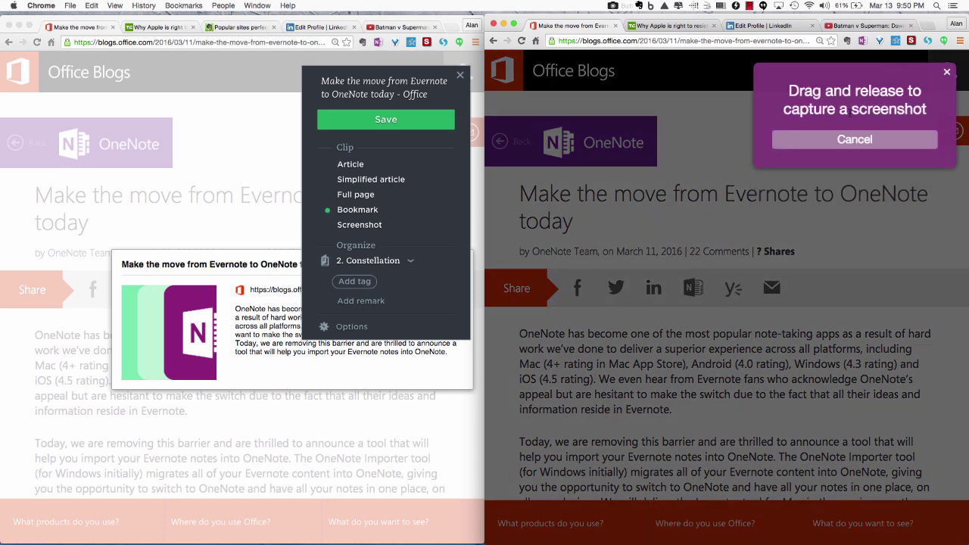
pyautogui.moveTo(504, 168); pyautogui.dragTo(836, 436)
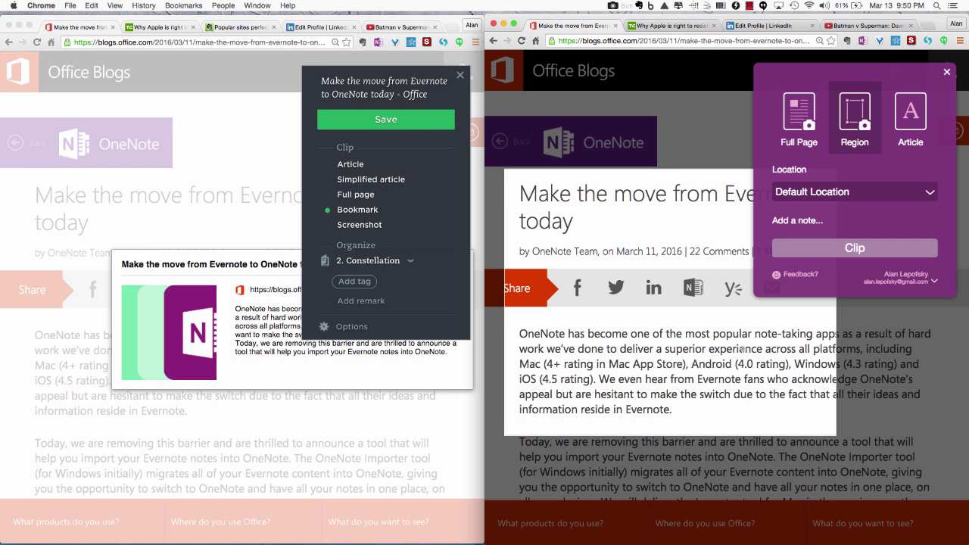
# Switch the OneNote clip to Article and select part of "OneNote Importer tool" in the second paragraph of the preview
pyautogui.click(911, 120)
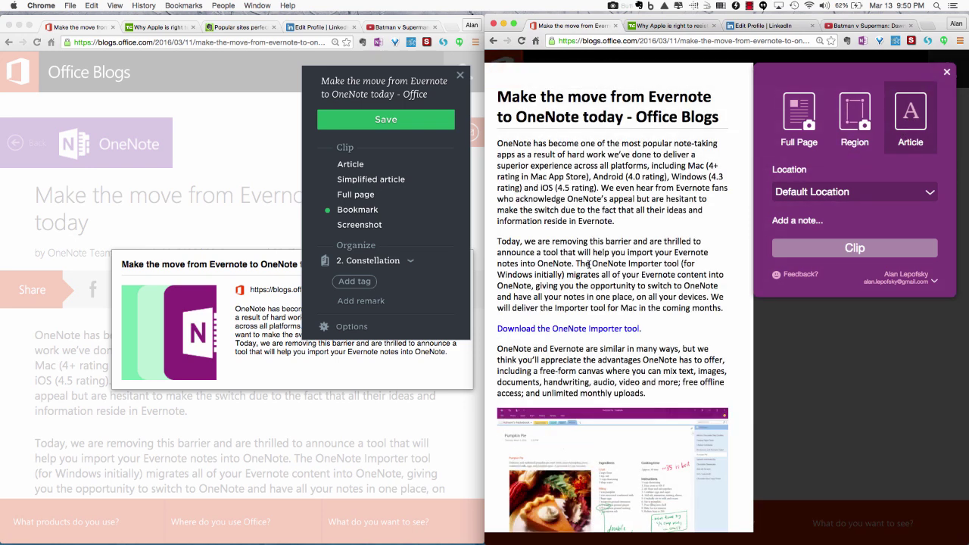
pyautogui.moveTo(592, 263); pyautogui.dragTo(674, 268)
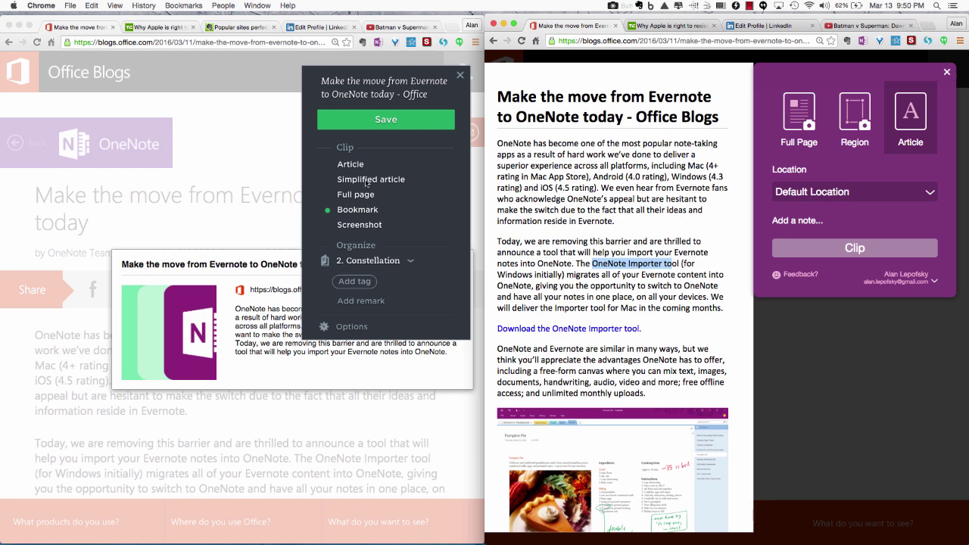
# Switch the Evernote clip to Article and highlight "we are removing this barrier and are" and "switch to OneNote" through "Importer tool for Mac"
pyautogui.click(350, 163)
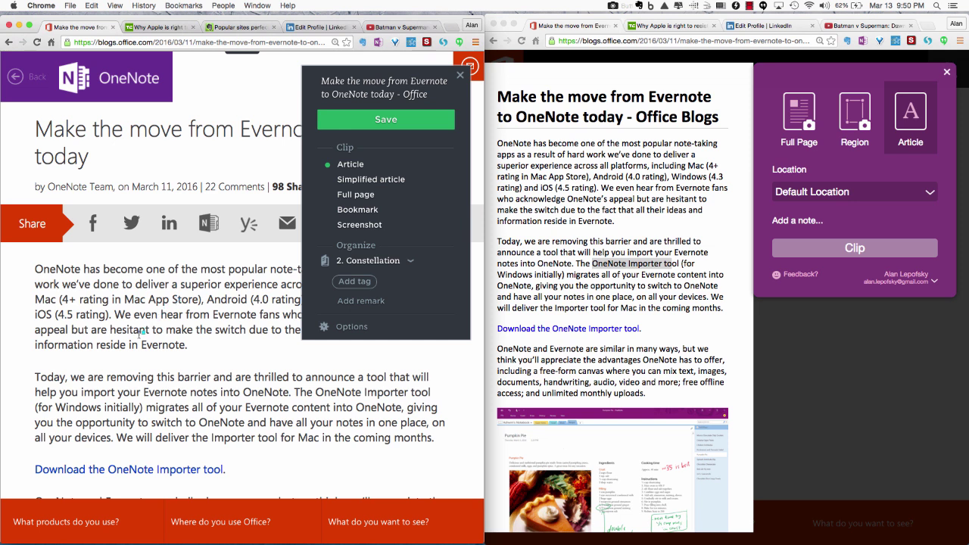
pyautogui.moveTo(63, 376); pyautogui.dragTo(251, 378)
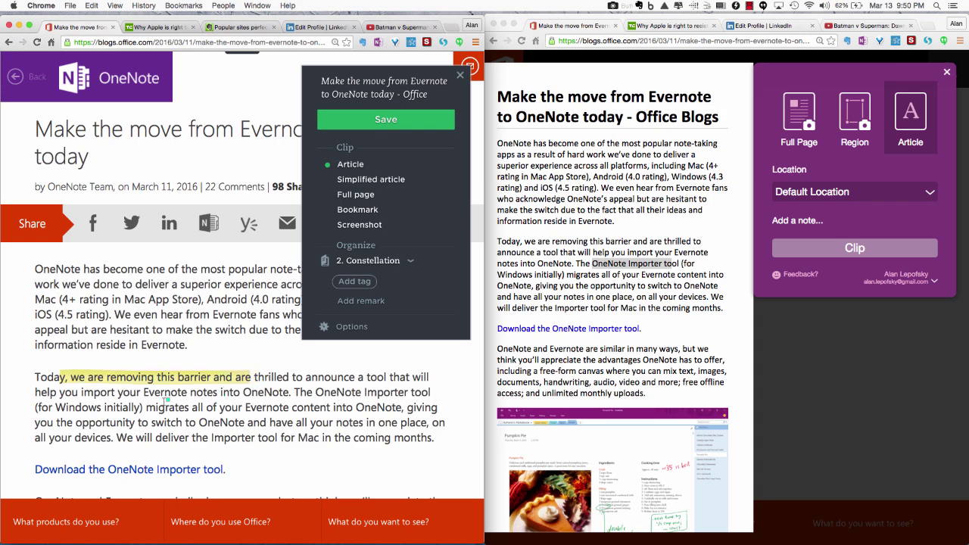
pyautogui.moveTo(154, 423); pyautogui.dragTo(319, 436)
# Highlight the price comparison from "Evernote Premium ($49.99/year)" through "Office 365 Personal ($69.99/year)" in the Evernote article clip
pyautogui.scroll(-1, 240, 404)
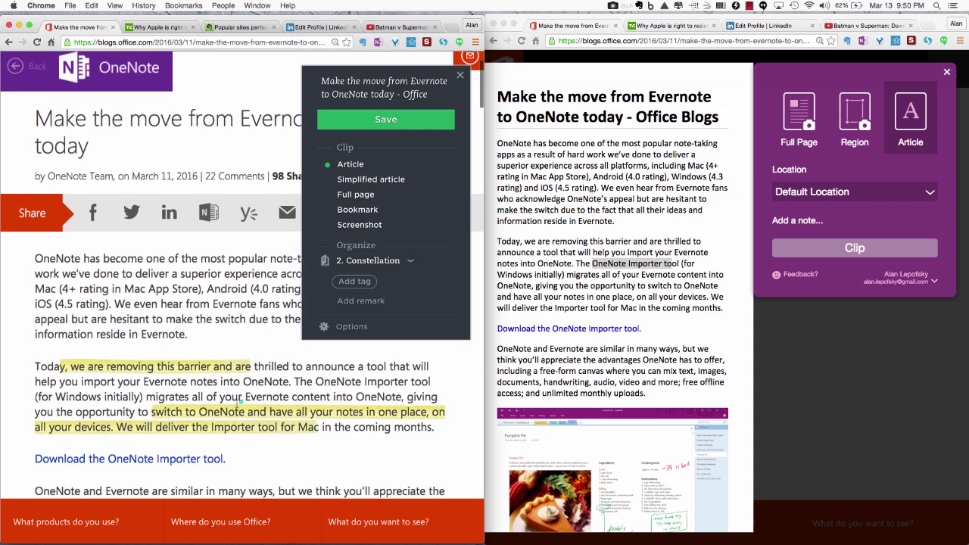
pyautogui.scroll(-10, 239, 403)
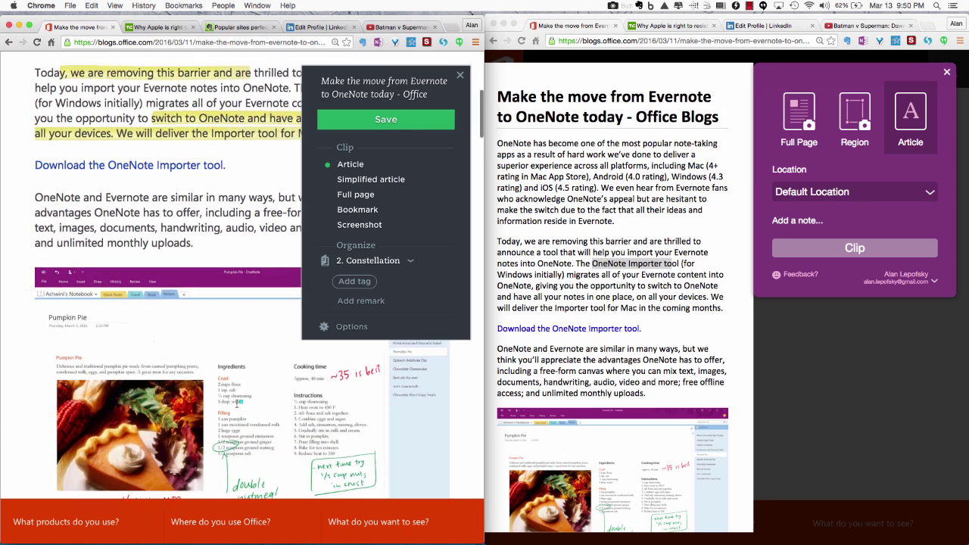
pyautogui.scroll(-9, 240, 403)
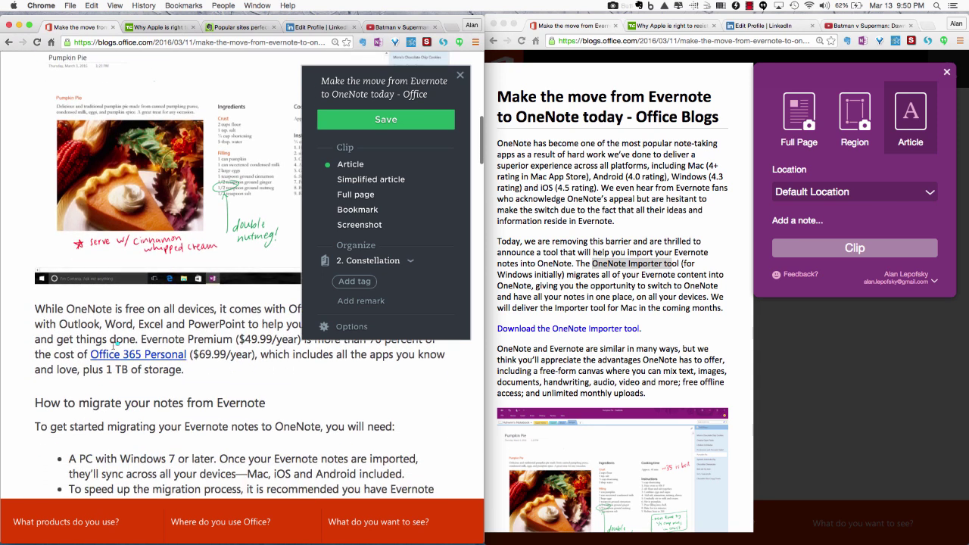
pyautogui.moveTo(142, 338); pyautogui.dragTo(258, 356)
pyautogui.scroll(-7, 210, 394)
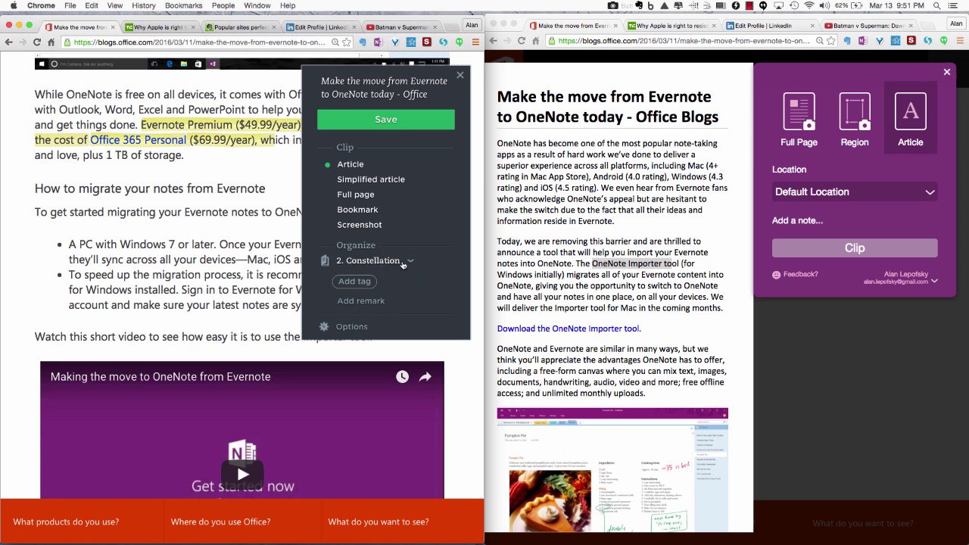
# Check the notebook choices in the Evernote clipper and the save locations in the OneNote clipper, keeping the current ones
pyautogui.click(404, 263)
pyautogui.click(403, 263)
pyautogui.click(845, 195)
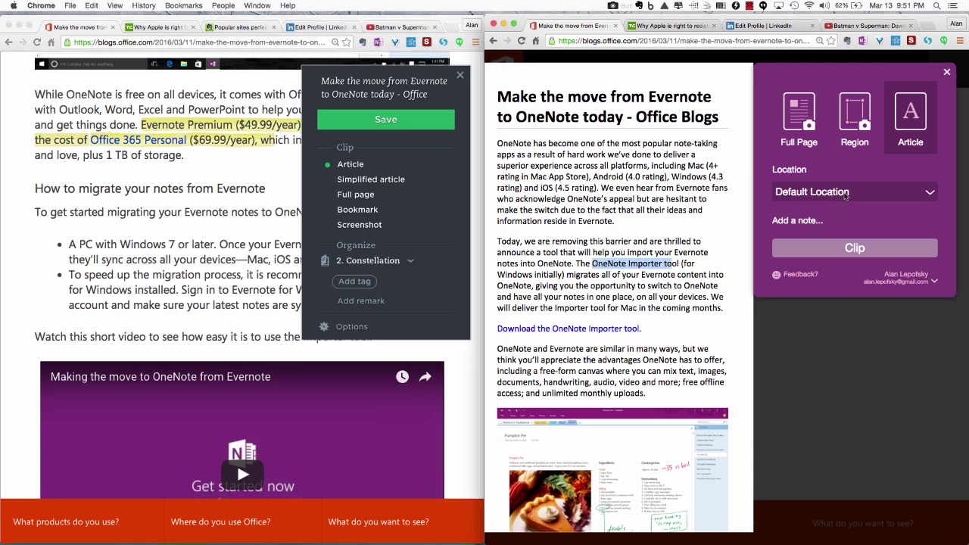
pyautogui.click(926, 196)
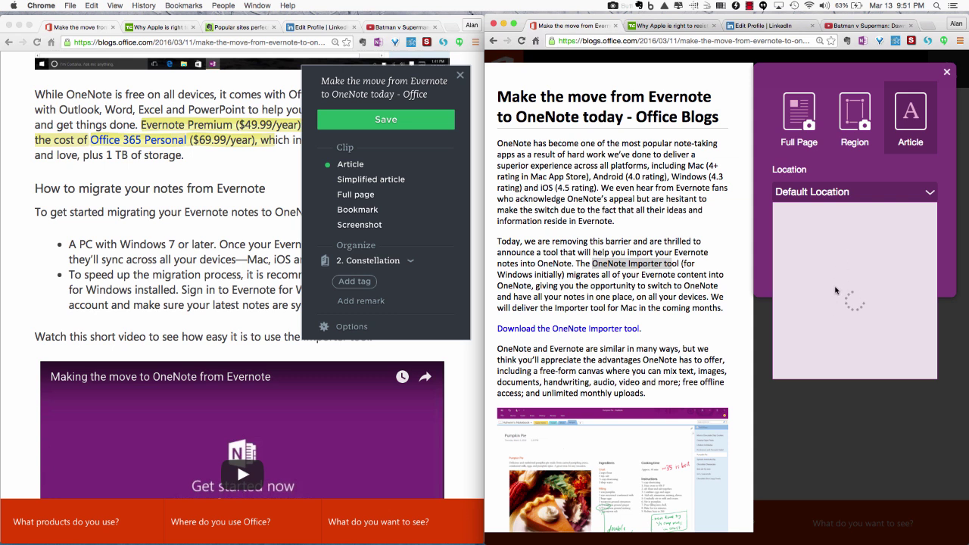
pyautogui.click(922, 194)
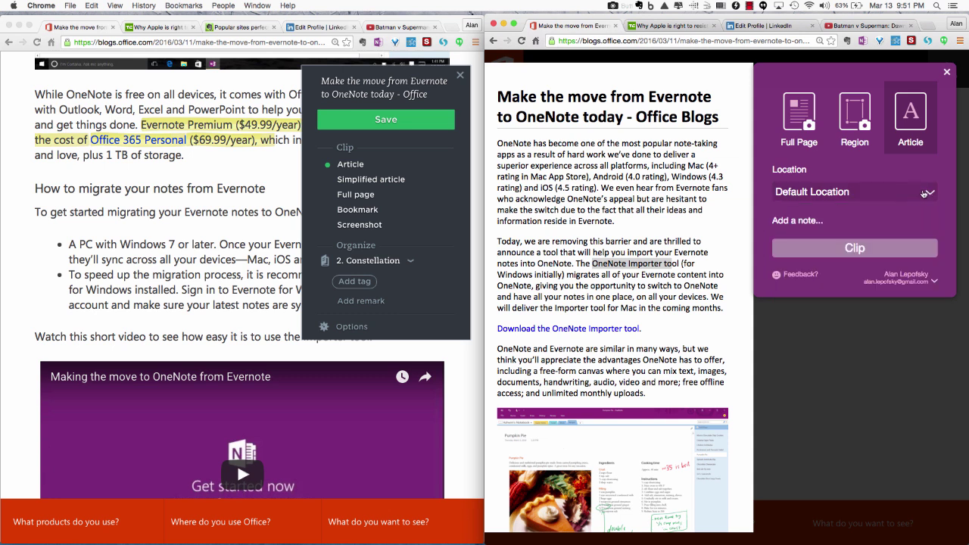
pyautogui.click(926, 195)
pyautogui.click(929, 194)
# Add the tags News and microsoft and the remark "This is a great article" to the Evernote clip
pyautogui.click(354, 283)
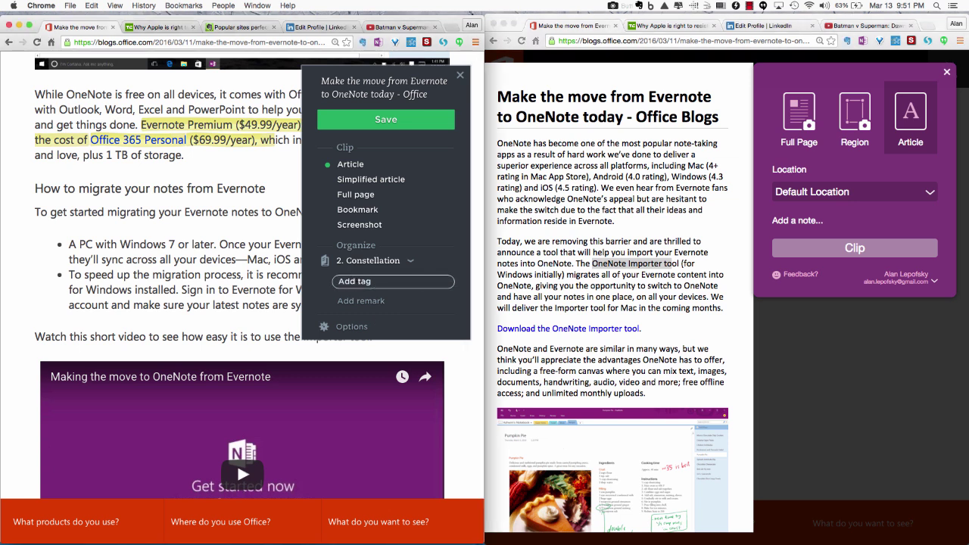
pyautogui.write('News')
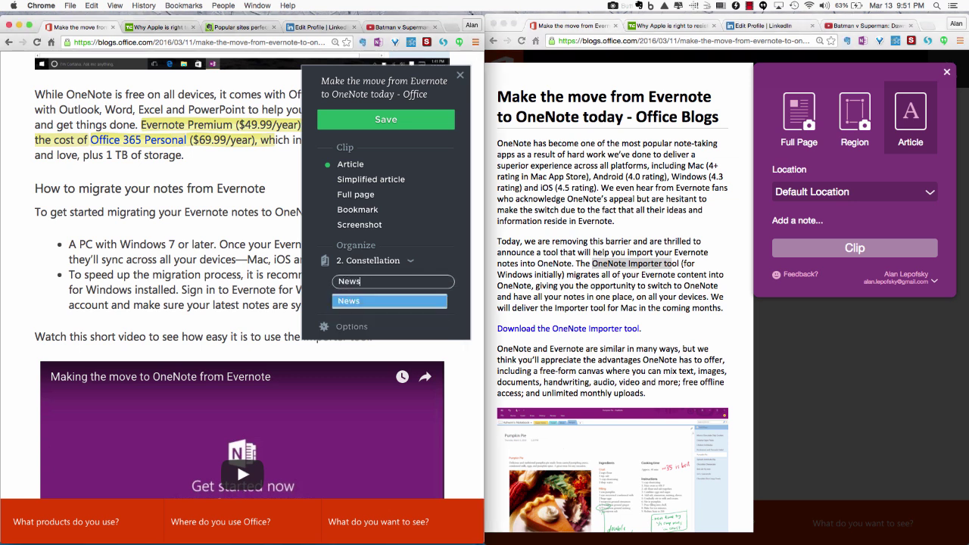
pyautogui.press('Return')
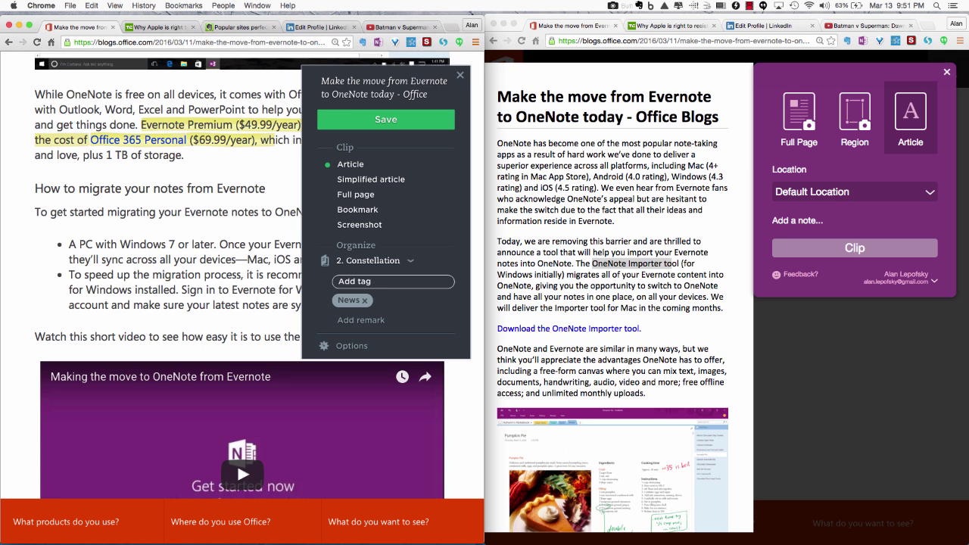
pyautogui.write('mi')
pyautogui.click(352, 302)
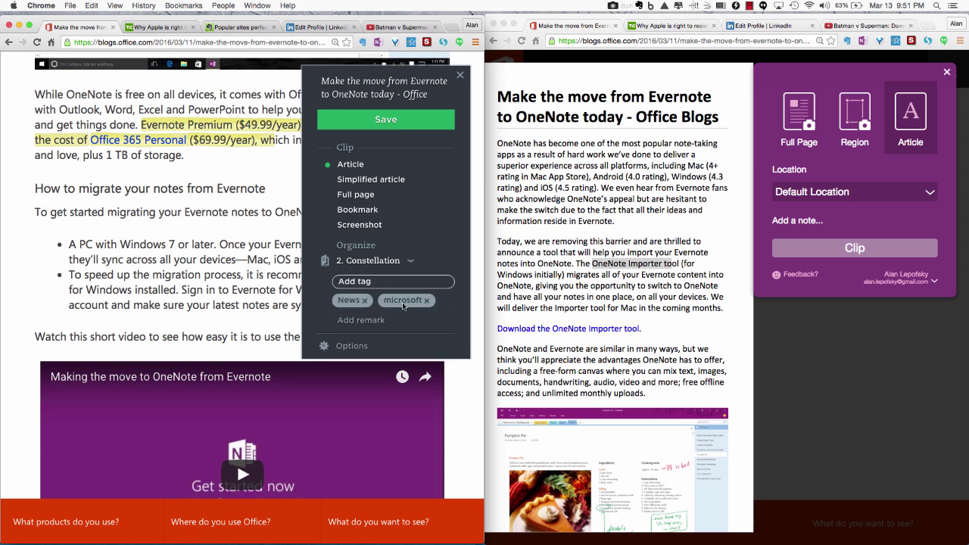
pyautogui.click(361, 320)
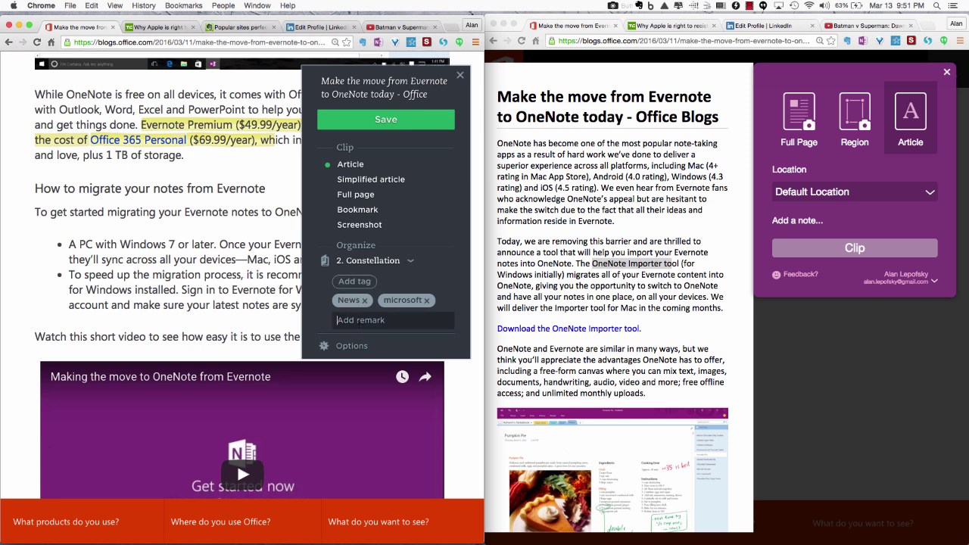
pyautogui.write('This is a great article')
# Look at the note field and the location list of the OneNote clipper without entering anything
pyautogui.click(780, 225)
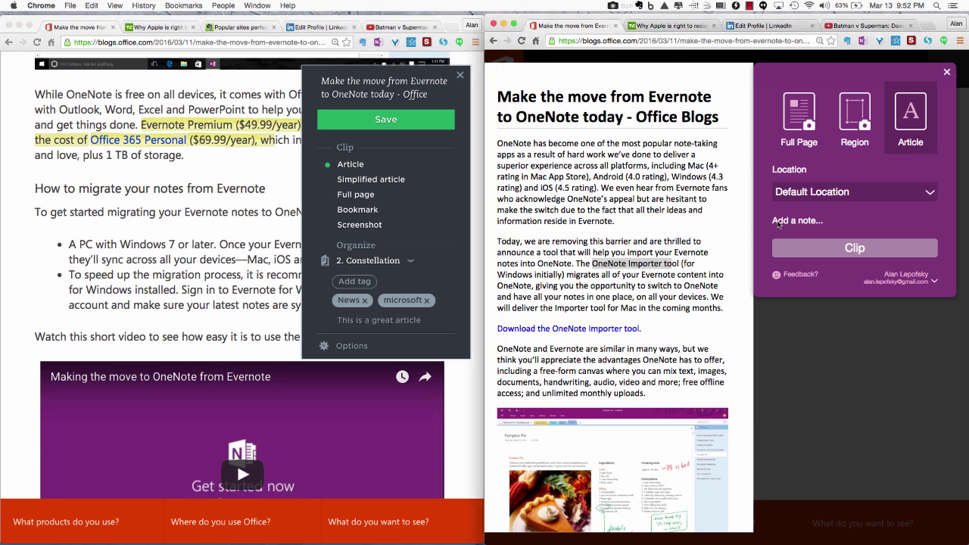
pyautogui.click(780, 224)
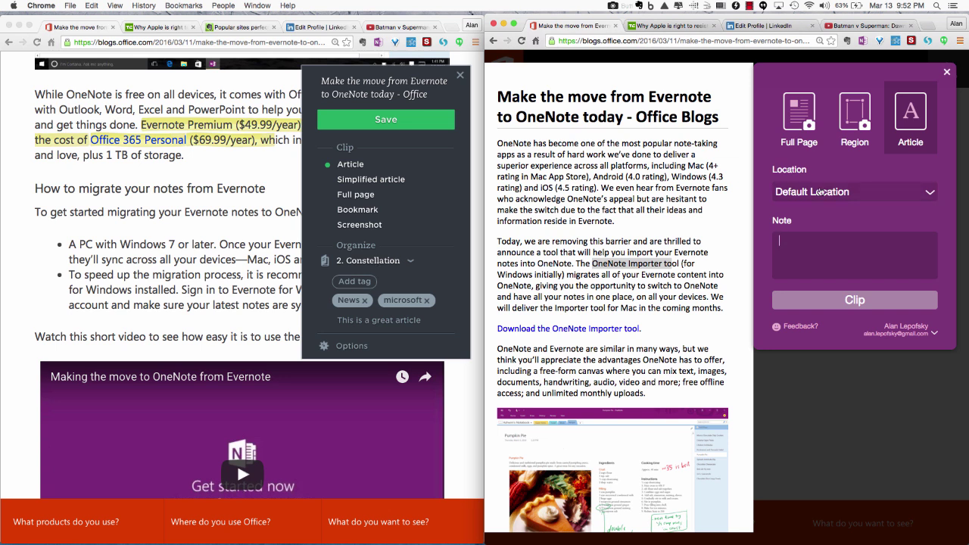
pyautogui.click(858, 192)
pyautogui.click(868, 192)
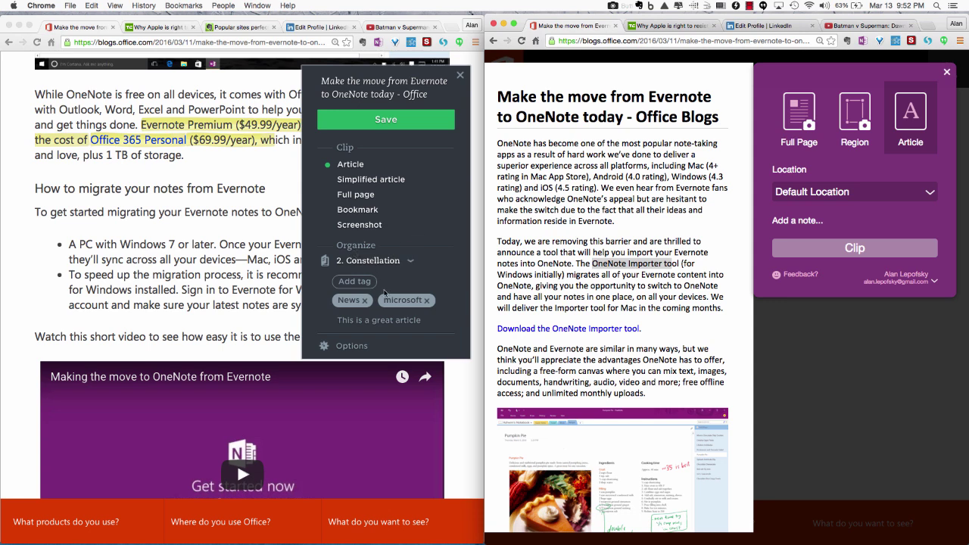
# Review the Evernote Web Clipper options for notebook, tag, default action and after-clip behaviour, and close the clipper without saving
pyautogui.click(345, 352)
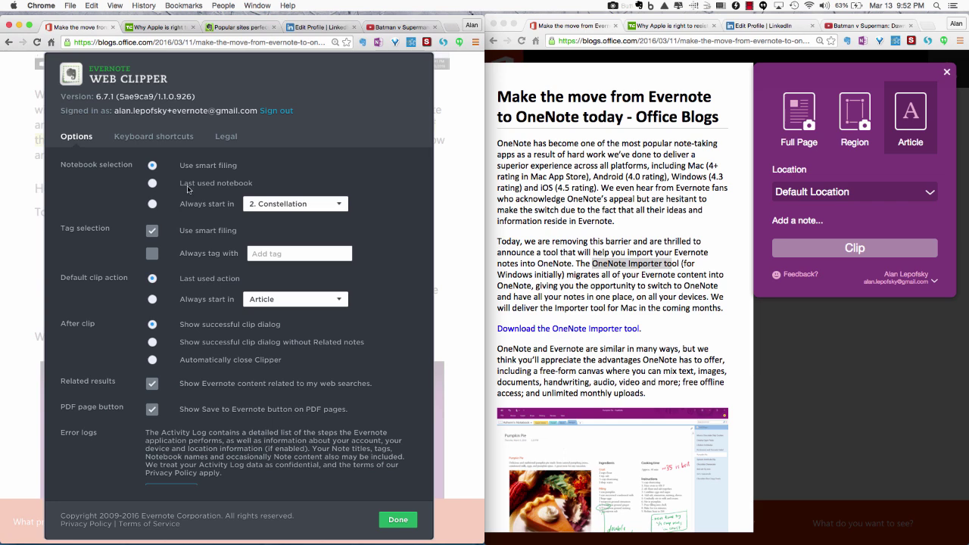
pyautogui.click(397, 522)
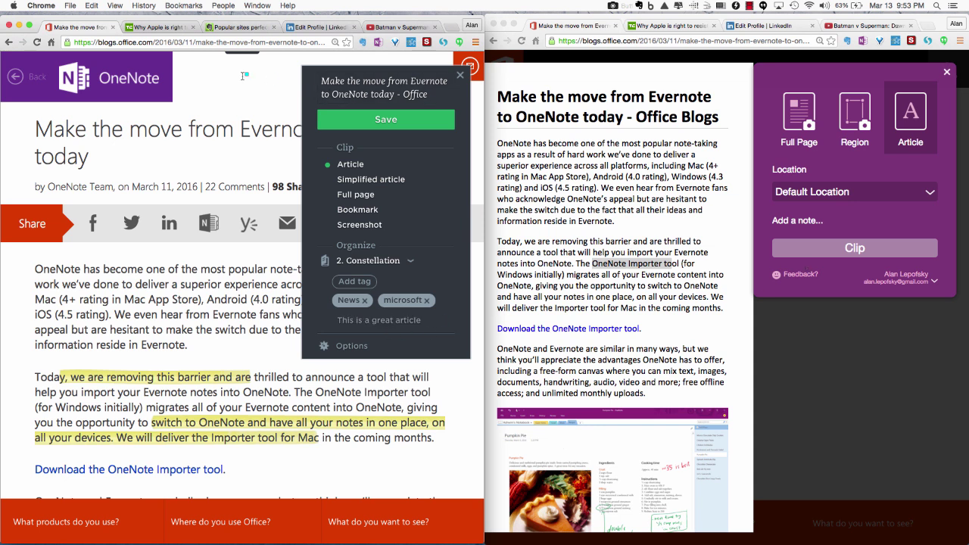
pyautogui.click(461, 75)
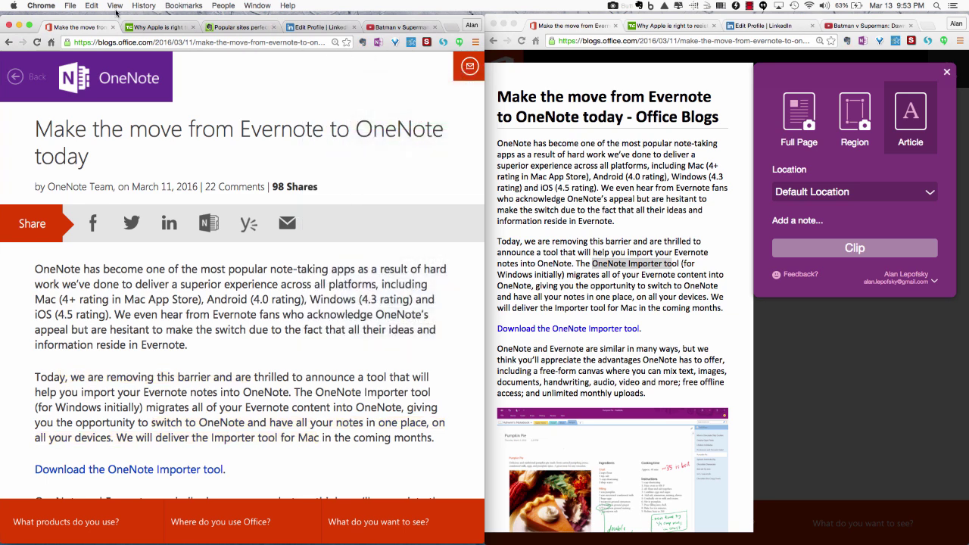
# Bring up the TechCrunch article "Why Apple is right to resist the FBI" in both windows and start the Evernote and OneNote clippers on it
pyautogui.click(159, 28)
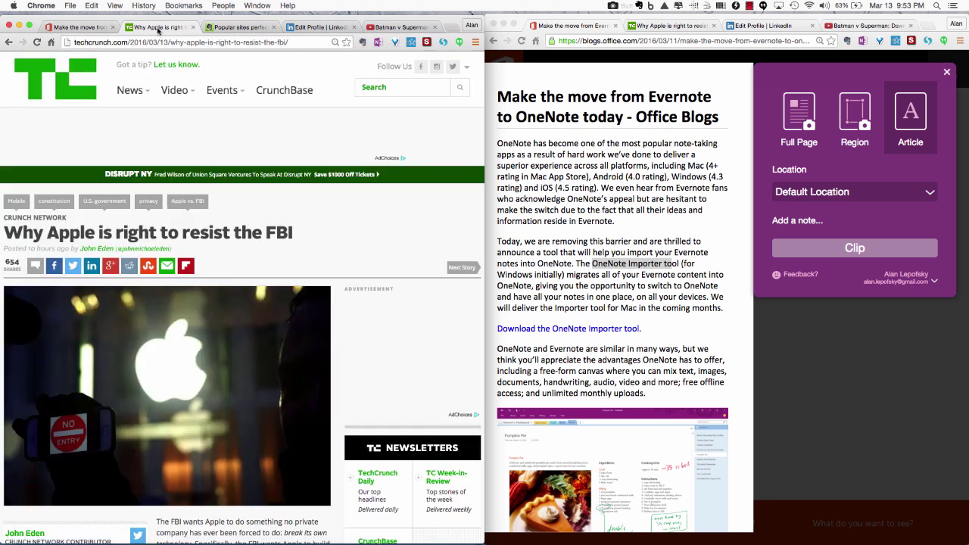
pyautogui.click(659, 28)
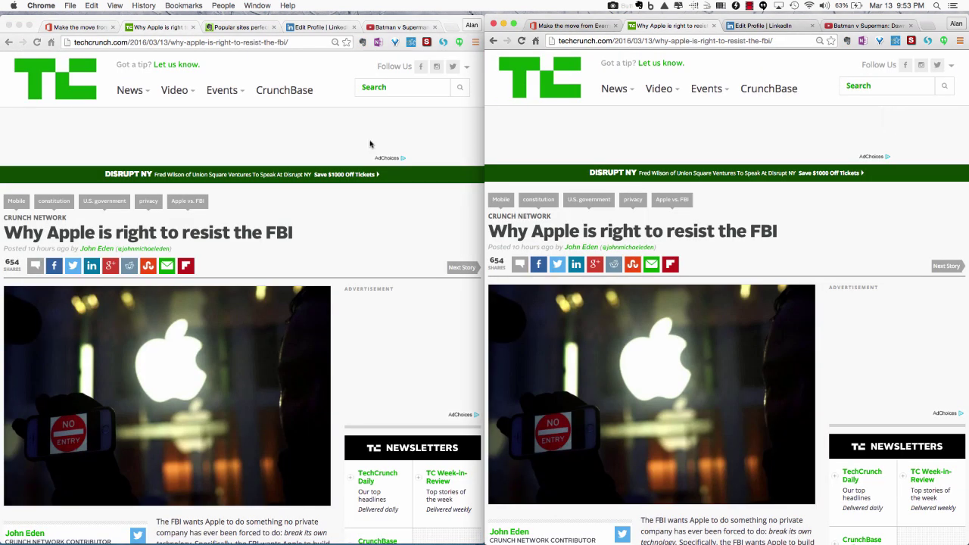
pyautogui.scroll(-5, 208, 268)
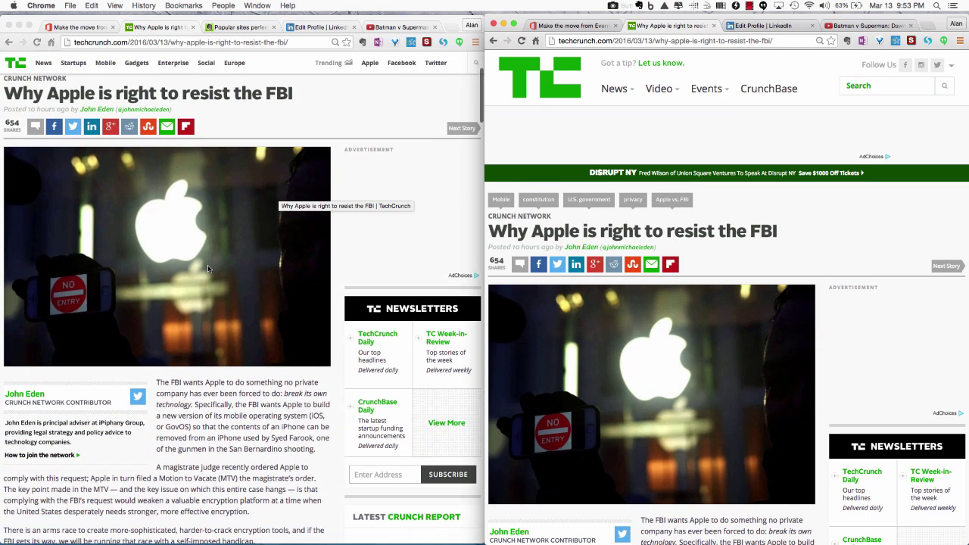
pyautogui.scroll(-4, 573, 300)
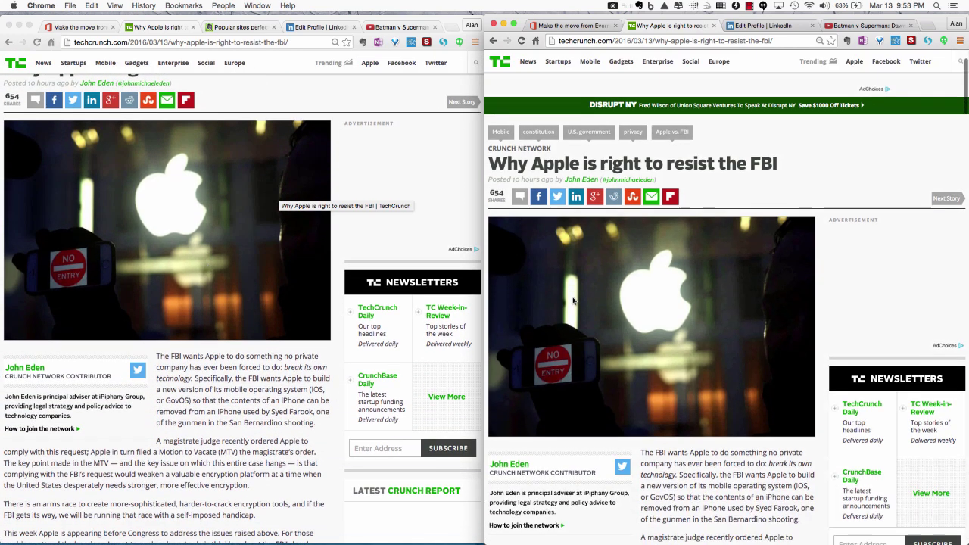
pyautogui.scroll(4, 573, 301)
pyautogui.click(380, 43)
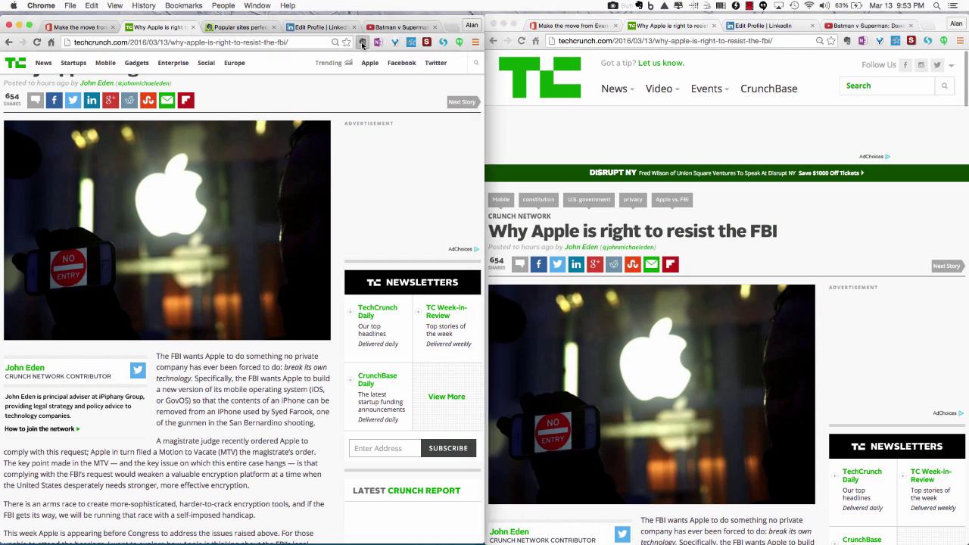
pyautogui.click(865, 43)
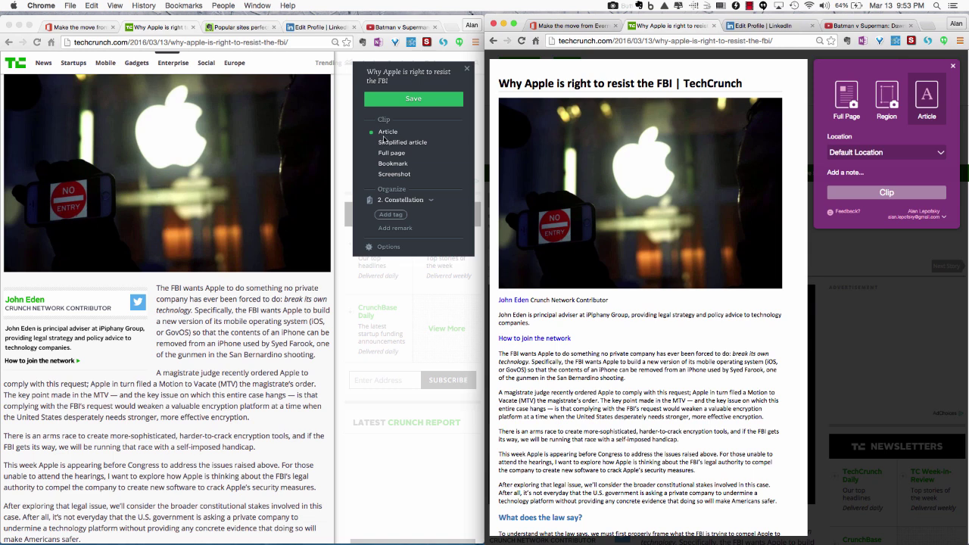
# Set the Evernote clip type to Full page and look through what it captures from the heading down to the related links
pyautogui.scroll(4, 280, 186)
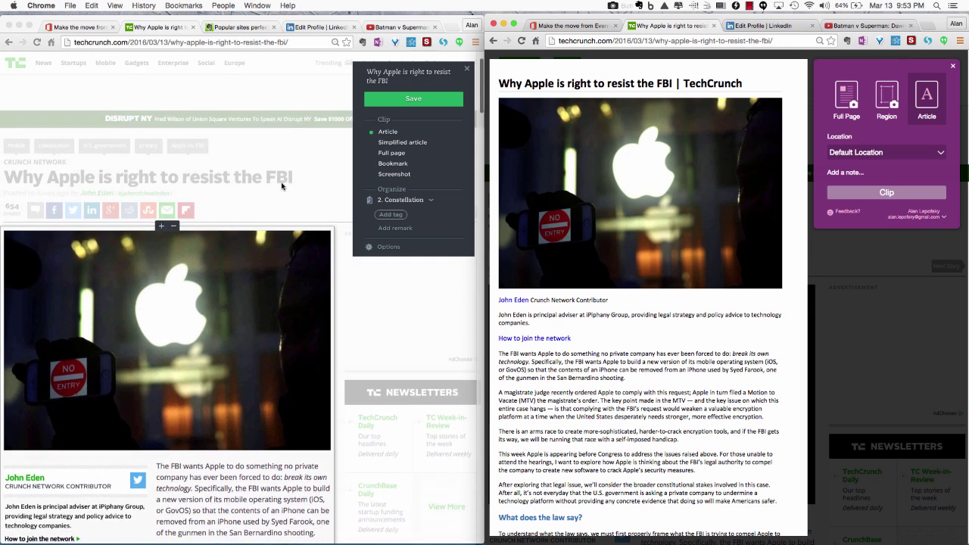
pyautogui.click(389, 153)
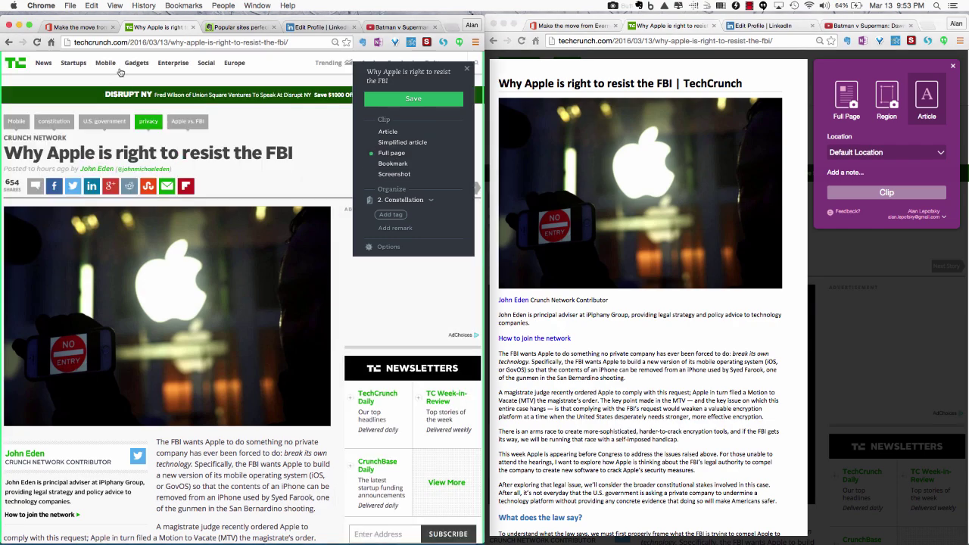
pyautogui.scroll(-20, 318, 443)
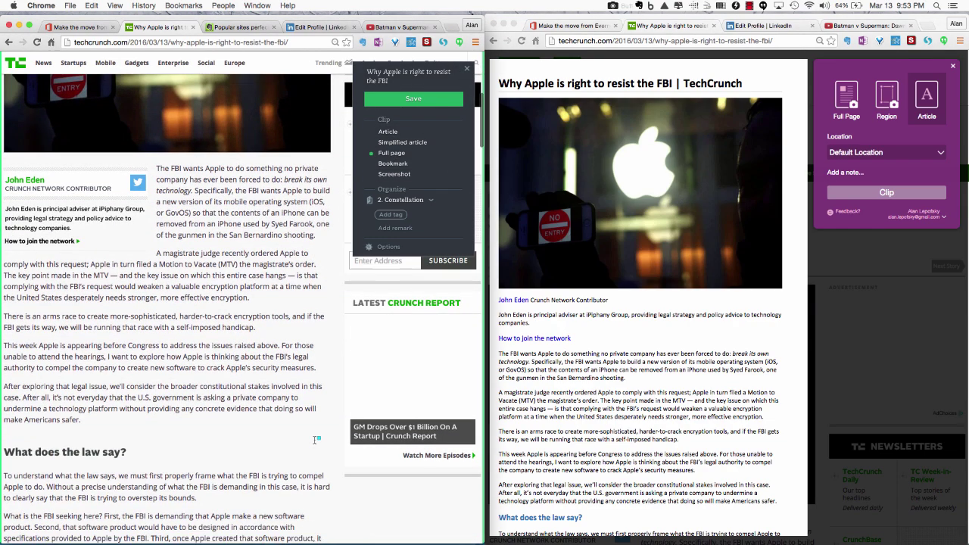
pyautogui.scroll(-20, 317, 439)
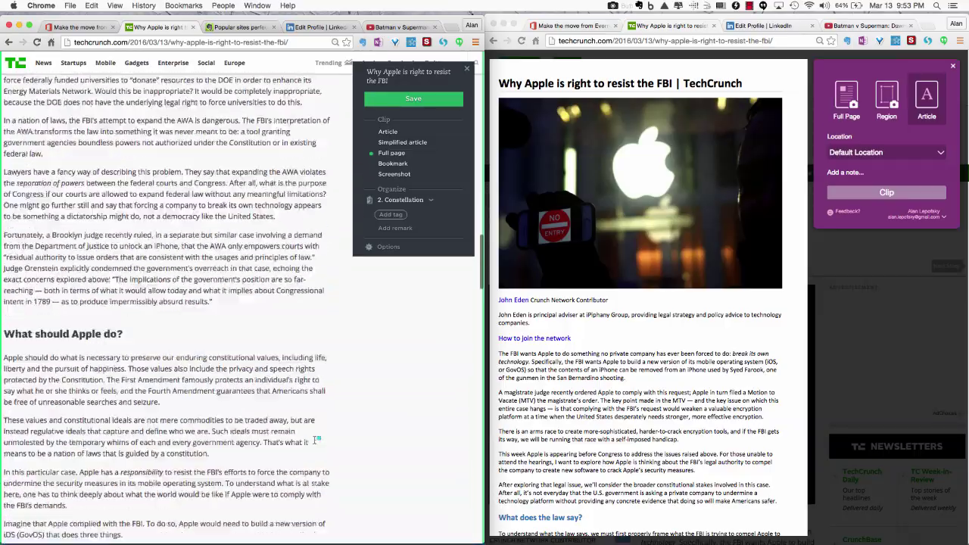
pyautogui.scroll(-15, 317, 439)
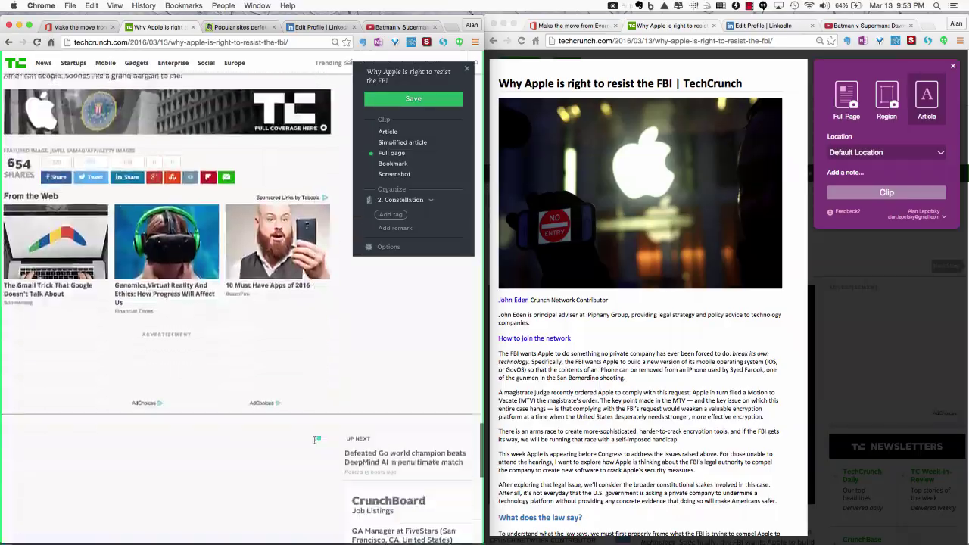
pyautogui.scroll(20, 316, 440)
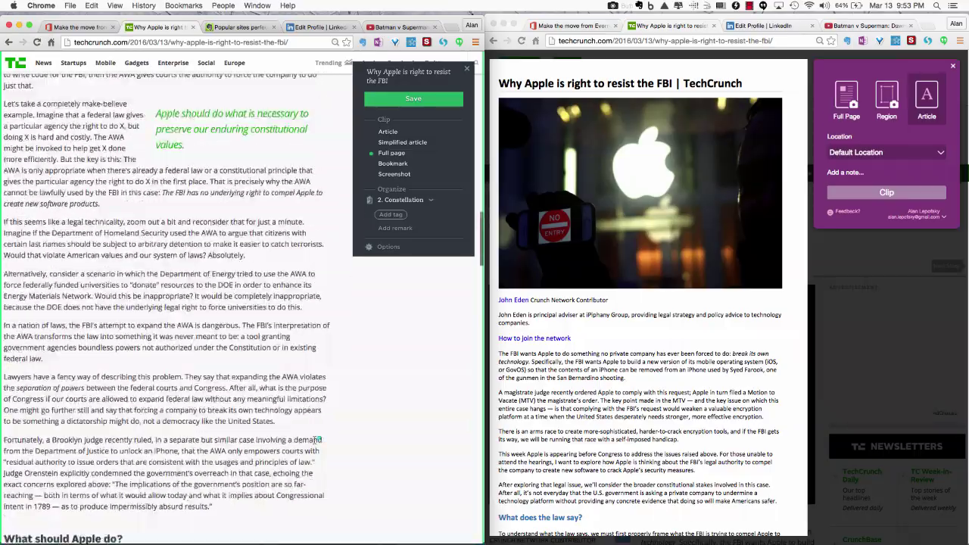
pyautogui.scroll(15, 316, 439)
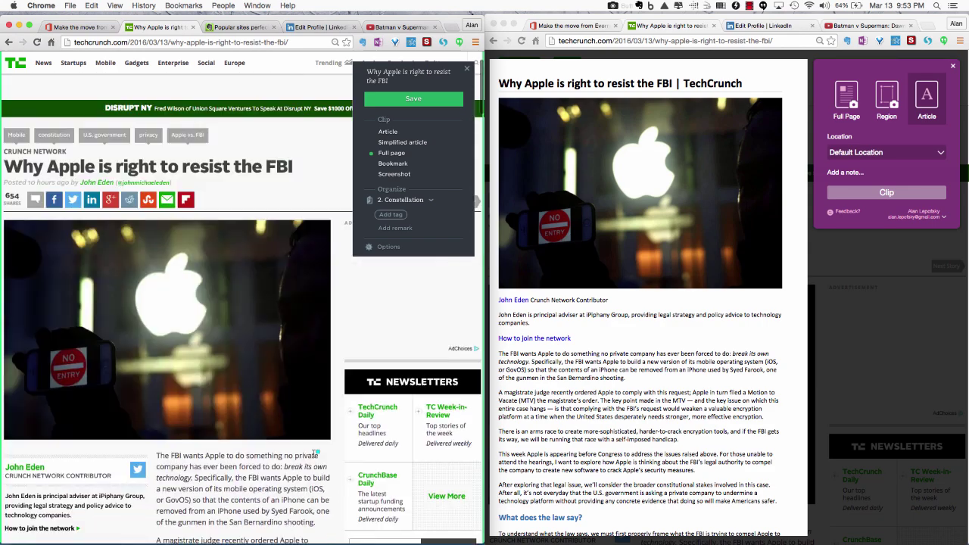
# Set the Evernote clip type back to Article and check where the article selection starts and ends
pyautogui.click(388, 132)
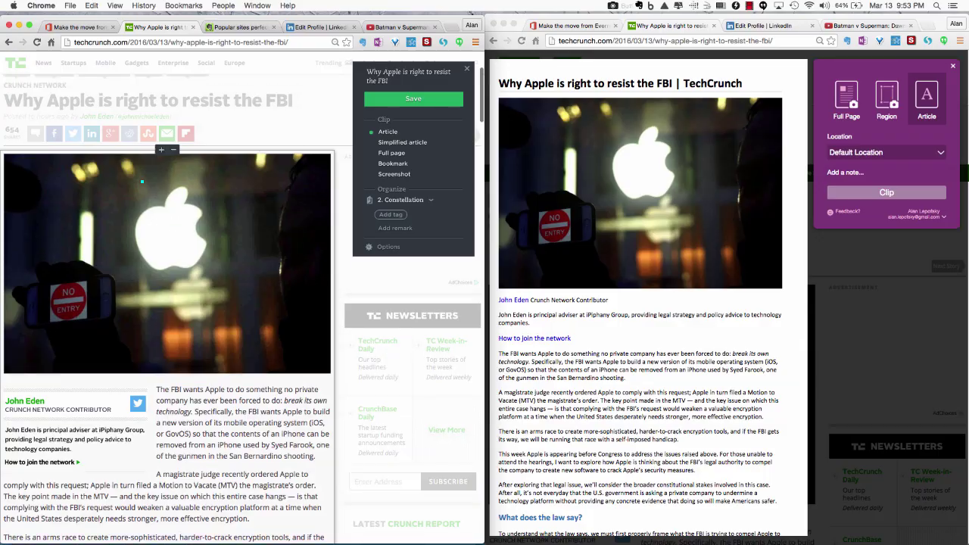
pyautogui.scroll(-20, 290, 444)
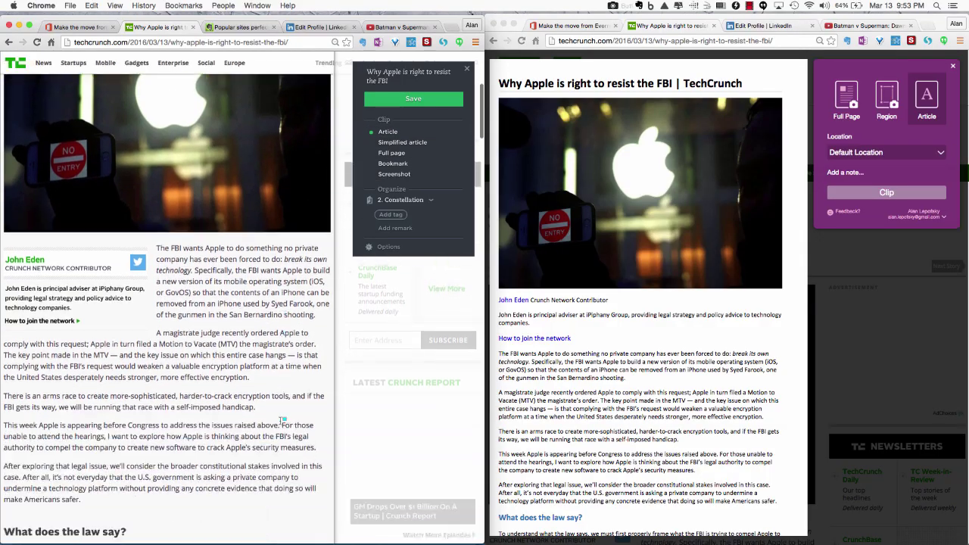
pyautogui.scroll(-15, 283, 418)
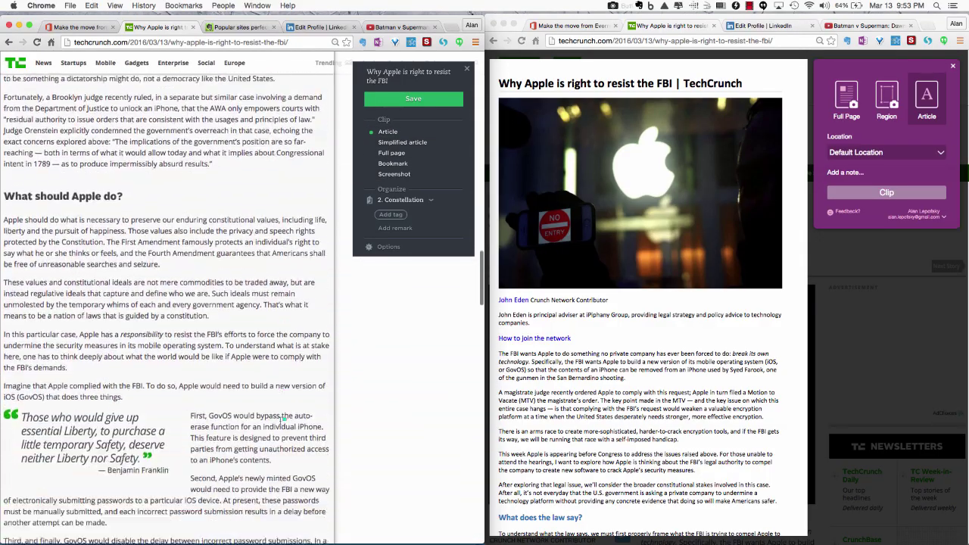
pyautogui.scroll(-20, 282, 419)
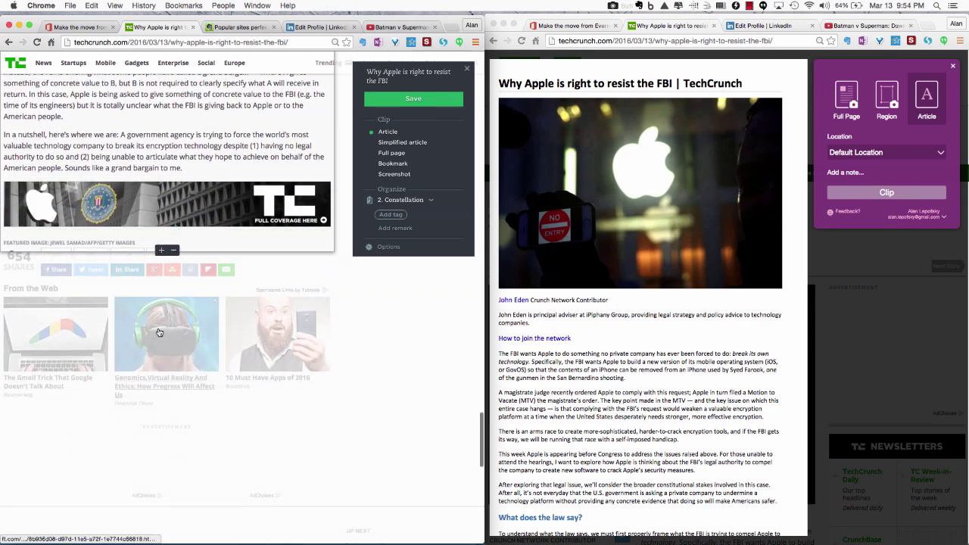
pyautogui.scroll(10, 222, 306)
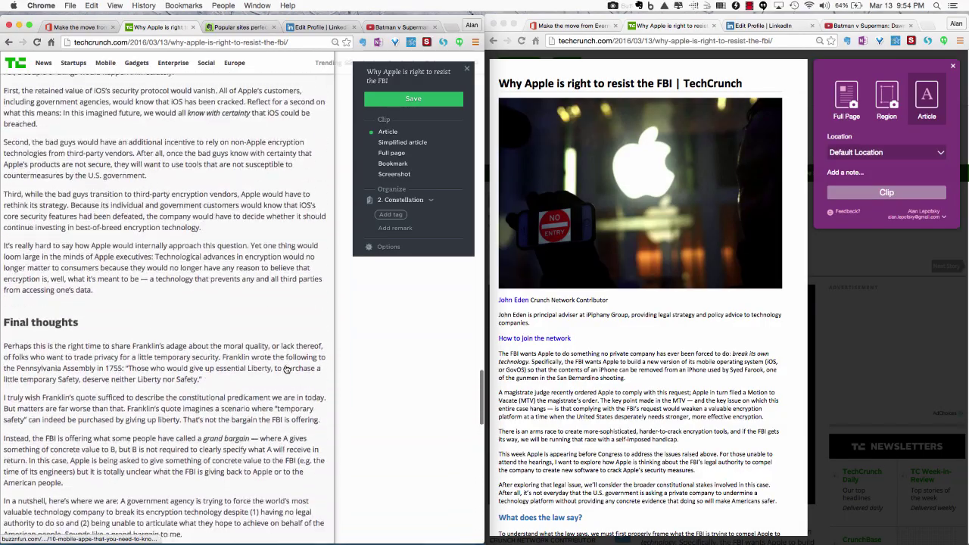
pyautogui.scroll(15, 288, 366)
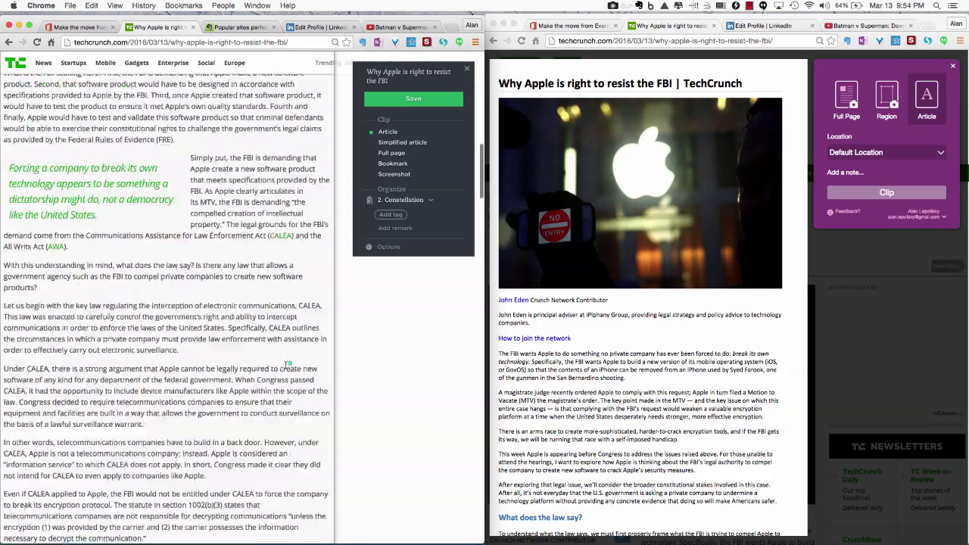
pyautogui.scroll(3, 287, 366)
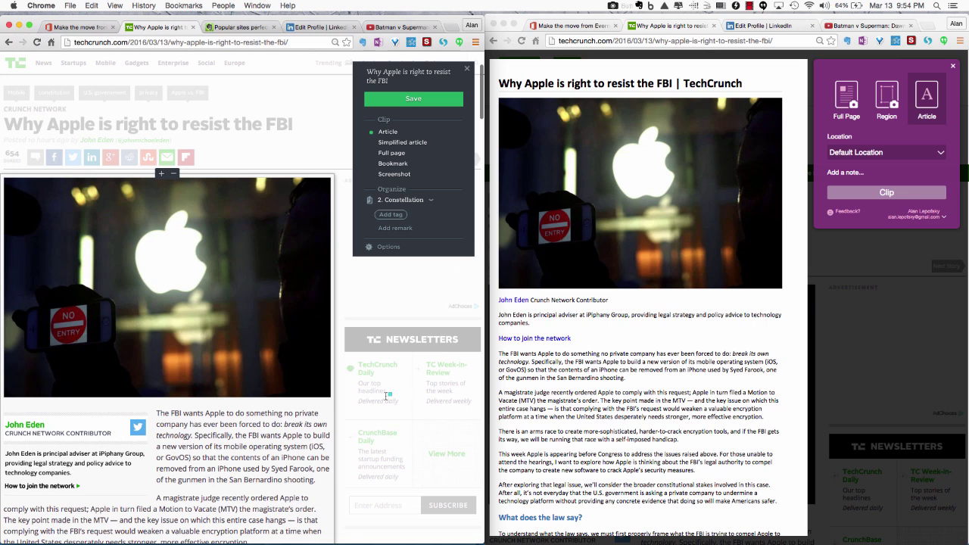
pyautogui.scroll(-5, 197, 426)
pyautogui.scroll(2, 197, 426)
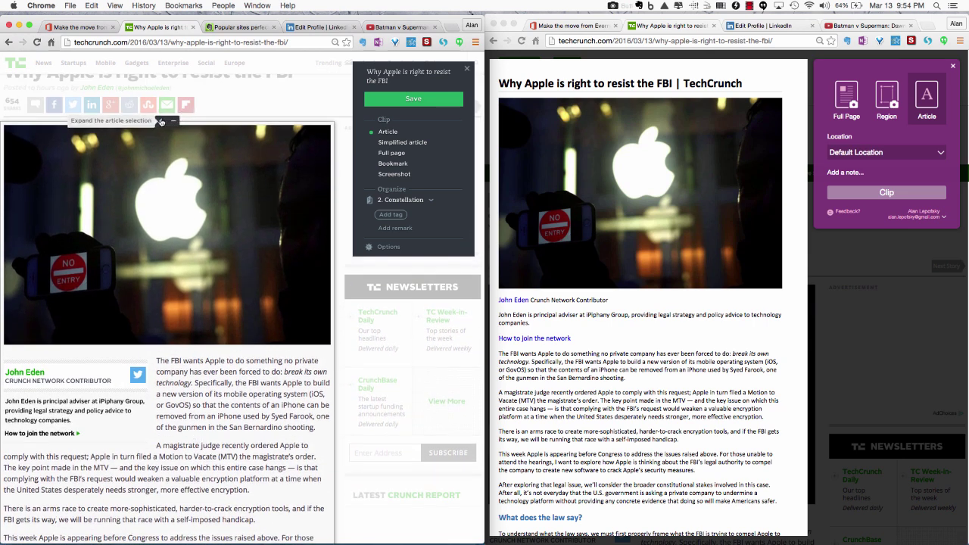
# Try expanding the Evernote article selection and shrinking it to the author box, and restore it to the whole article
pyautogui.click(160, 122)
pyautogui.click(161, 121)
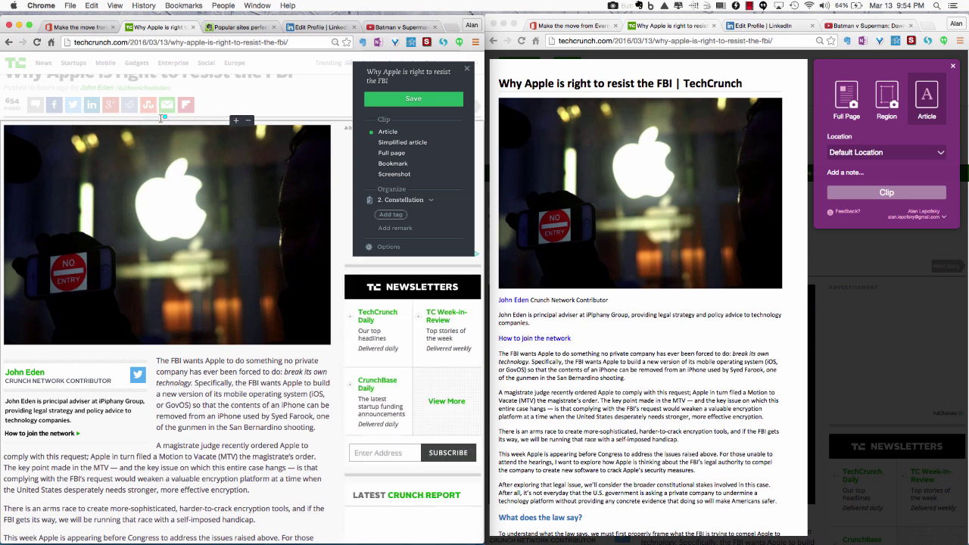
pyautogui.click(248, 122)
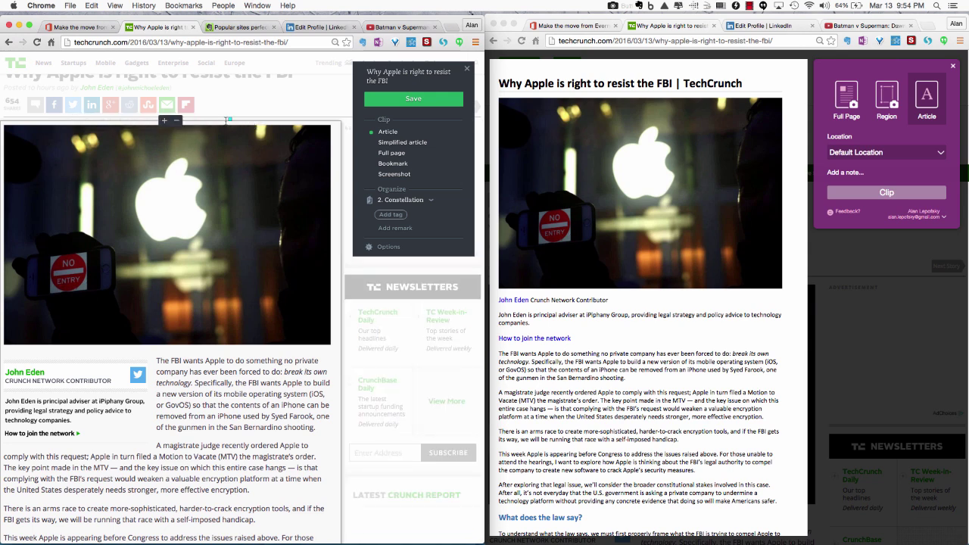
pyautogui.click(174, 121)
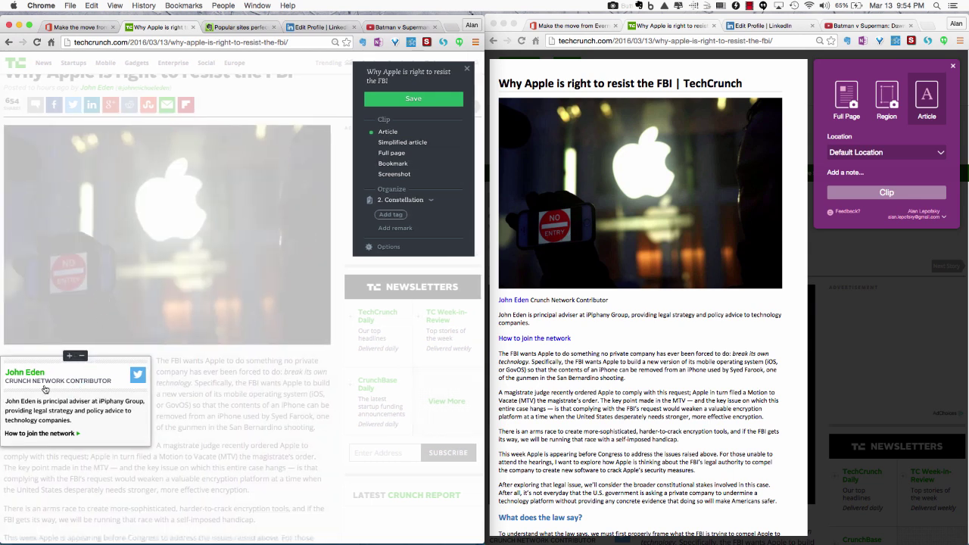
pyautogui.click(82, 355)
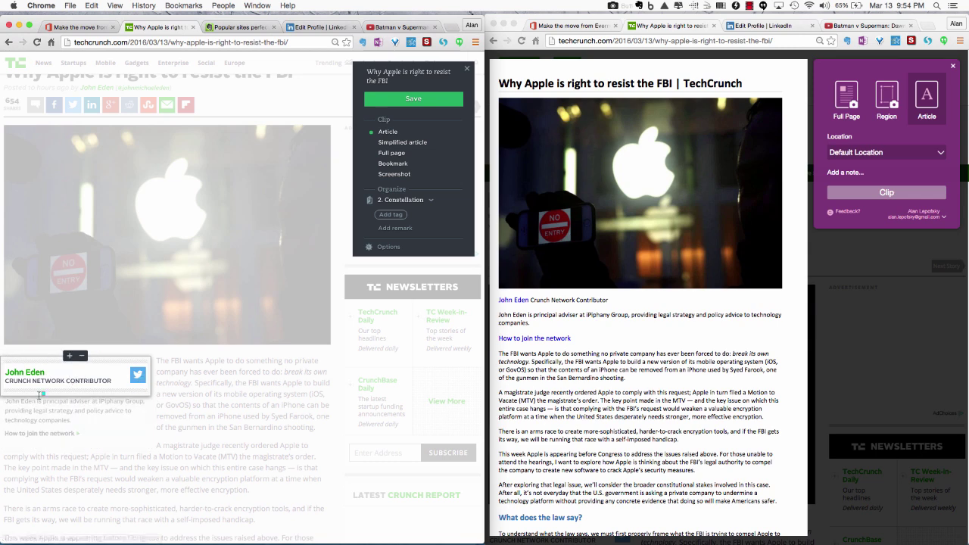
pyautogui.click(68, 356)
pyautogui.click(68, 356)
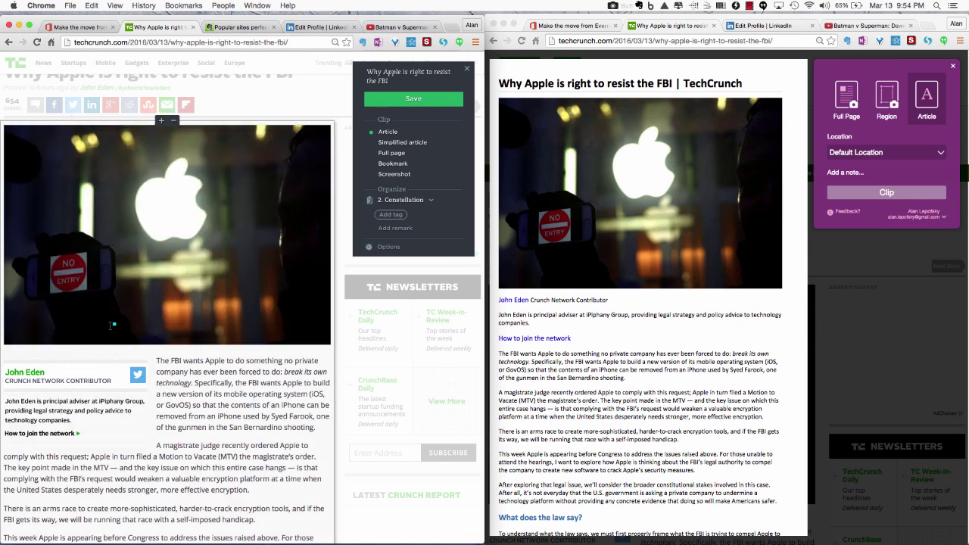
# Highlight the passage beginning "of its mobile operating system" and the words "on which this entire case hangs" in the Evernote article selection
pyautogui.moveTo(205, 394); pyautogui.dragTo(330, 405)
pyautogui.moveTo(179, 467); pyautogui.dragTo(285, 467)
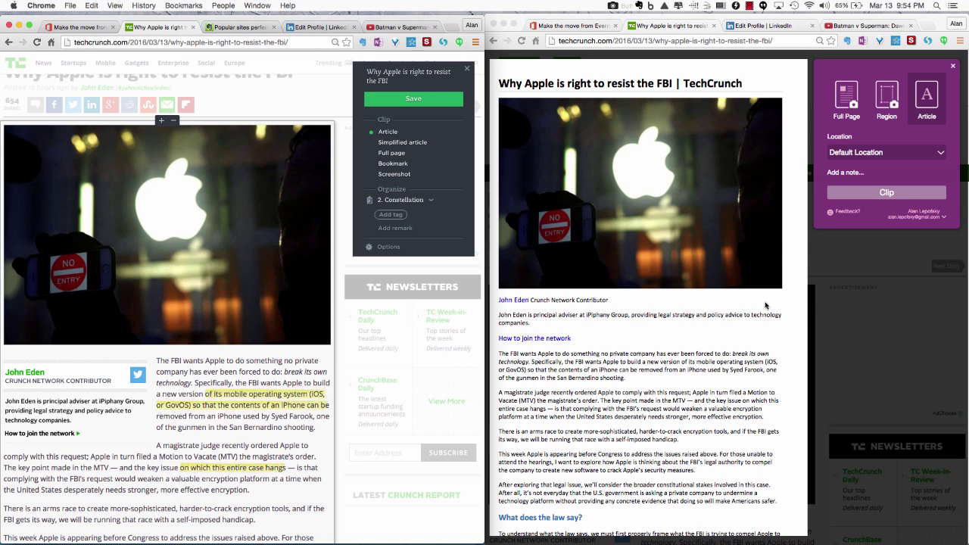
# Look through the OneNote clipper's Article preview to its final section and compare it with the Evernote article selection
pyautogui.click(932, 96)
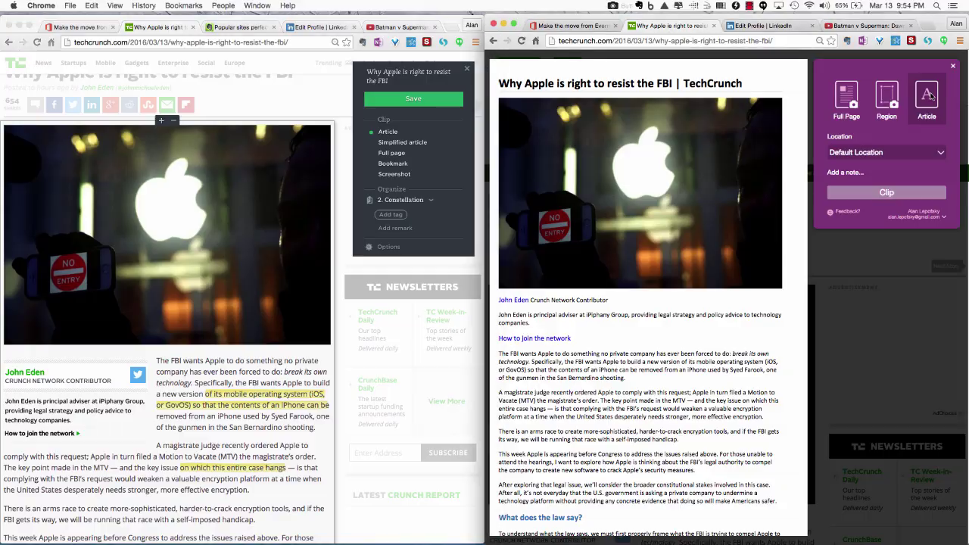
pyautogui.scroll(-14, 712, 346)
pyautogui.scroll(-10, 712, 346)
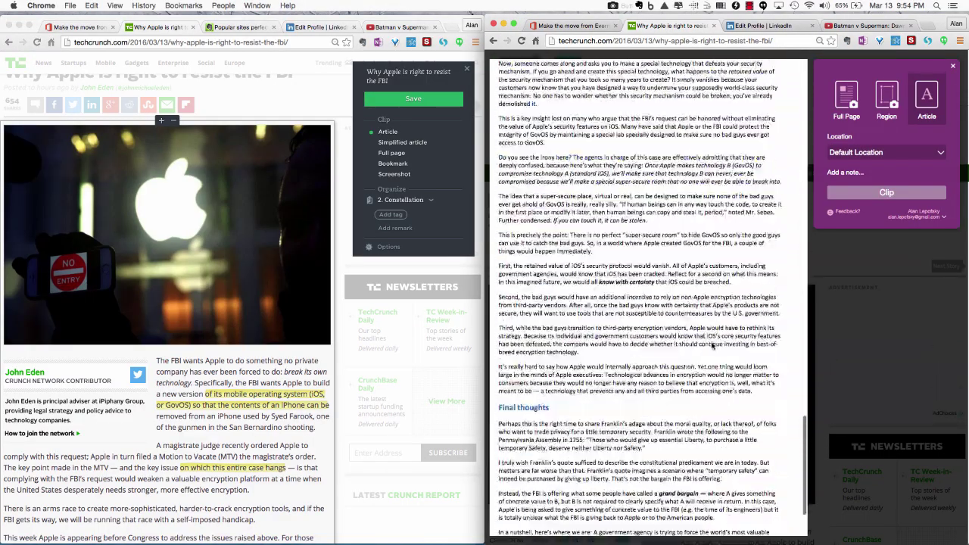
pyautogui.scroll(18, 711, 342)
pyautogui.scroll(6, 710, 342)
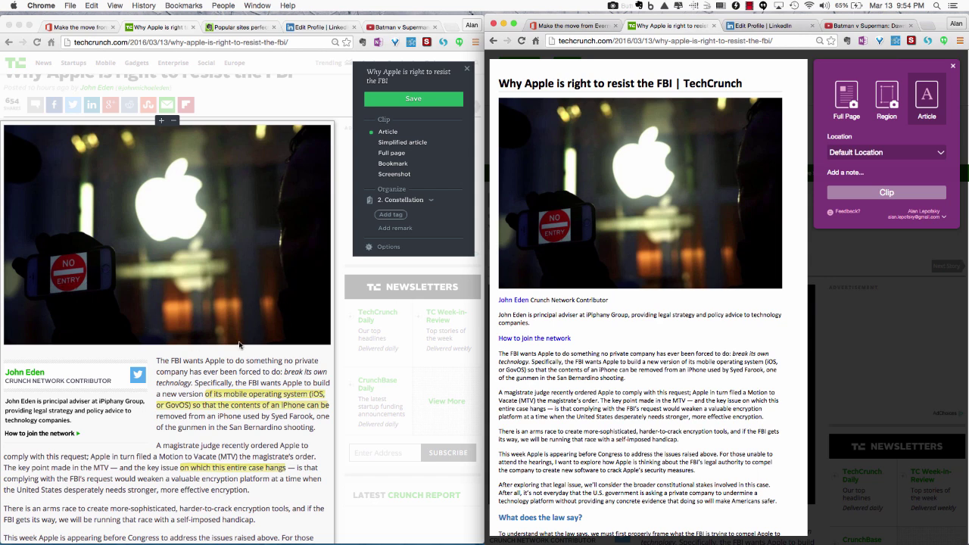
pyautogui.scroll(5, 224, 360)
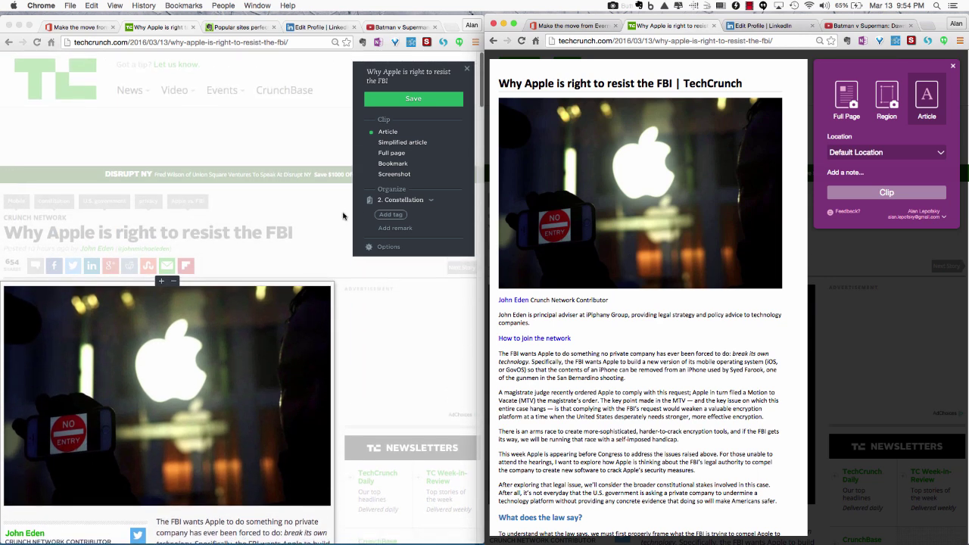
# Read the Evernote blog post "Popular sites perfectly captured with the new Web Clipper", marking the list of specially supported sites
pyautogui.click(244, 28)
pyautogui.scroll(5, 196, 144)
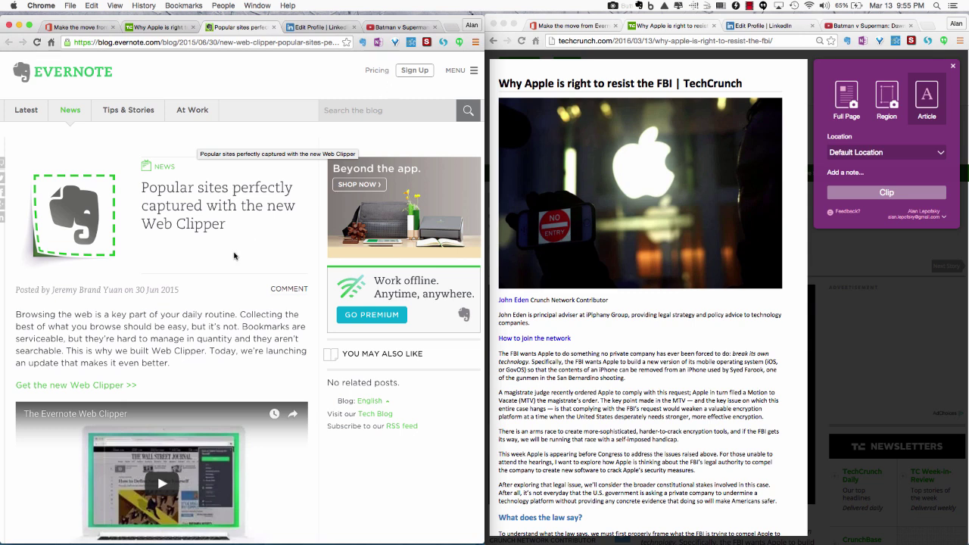
pyautogui.scroll(-5, 234, 256)
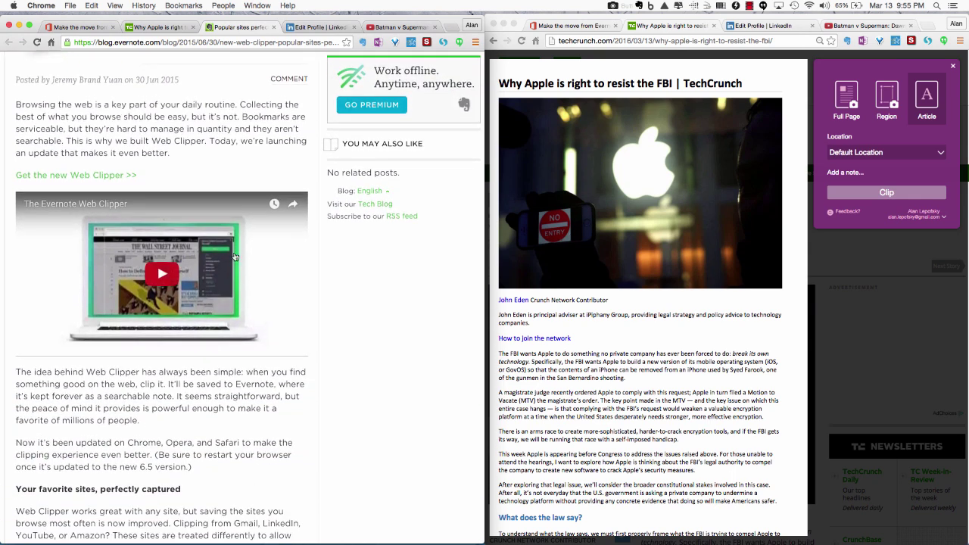
pyautogui.scroll(-3, 235, 257)
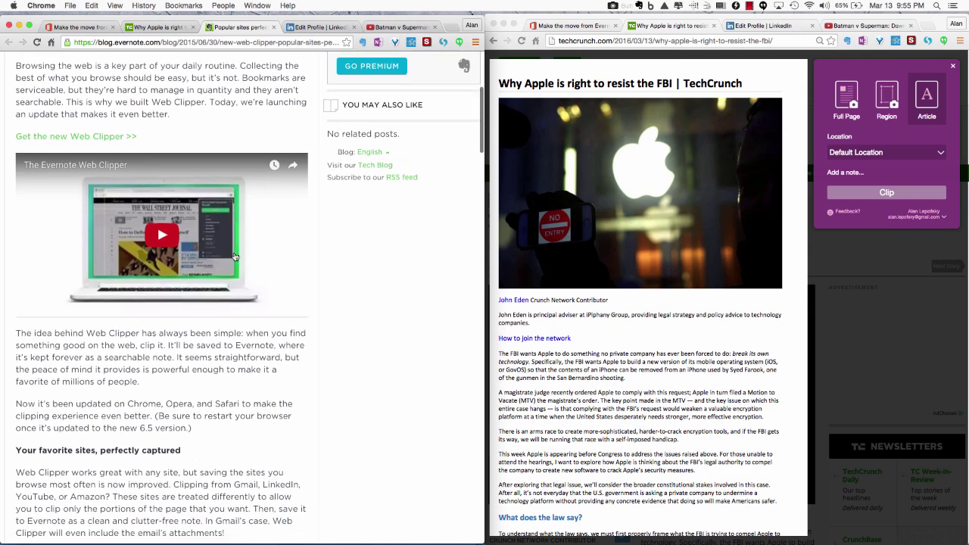
pyautogui.scroll(-1, 235, 256)
pyautogui.scroll(-3, 234, 256)
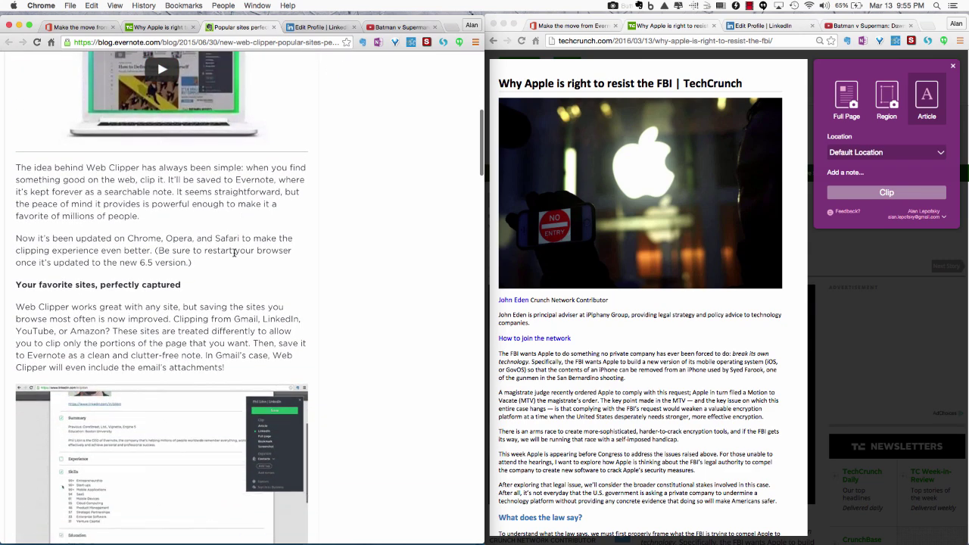
pyautogui.scroll(1, 235, 257)
pyautogui.moveTo(248, 334); pyautogui.dragTo(102, 348)
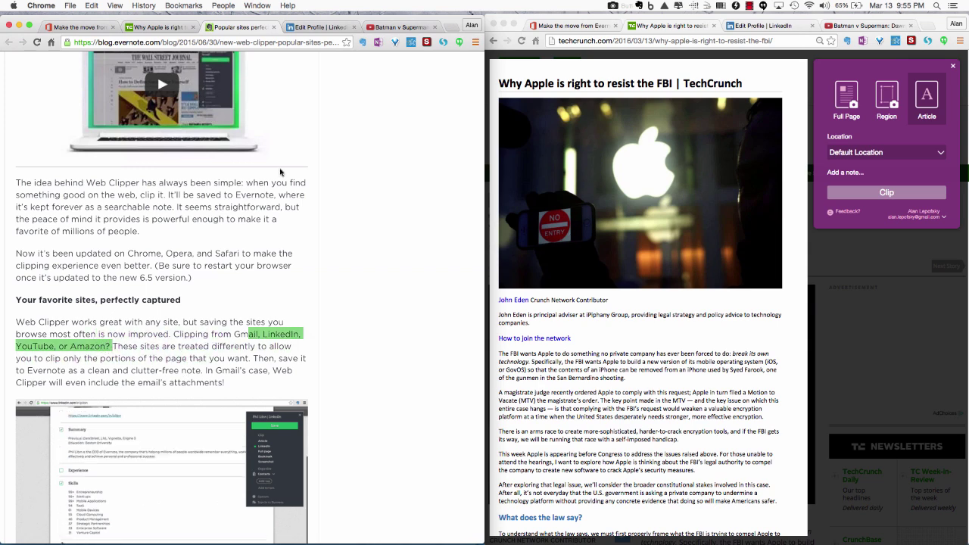
pyautogui.scroll(10, 280, 173)
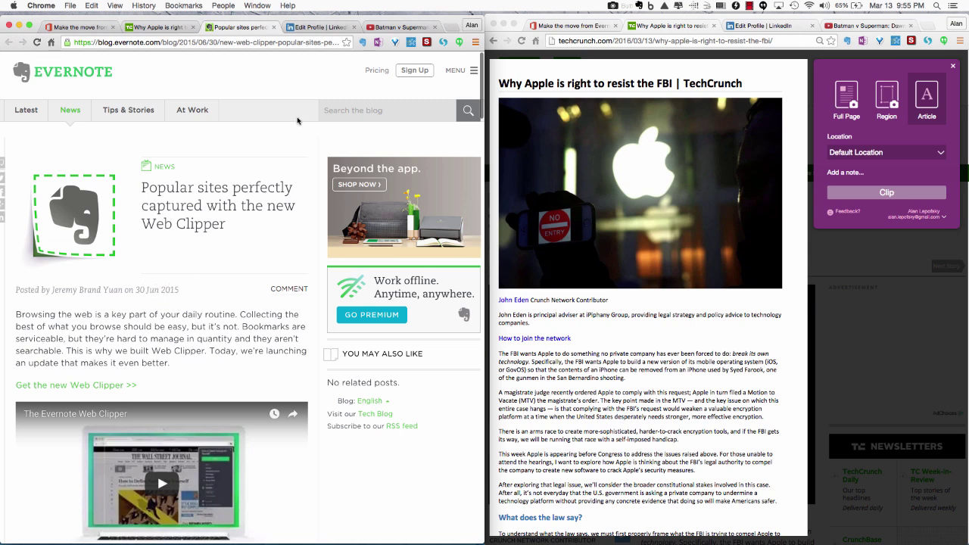
# Open the Evernote clipper's LinkedIn clip of the profile page, try excluding Summary, Experience and Skills & Endorsements, and re-include Experience and Summary
pyautogui.click(314, 27)
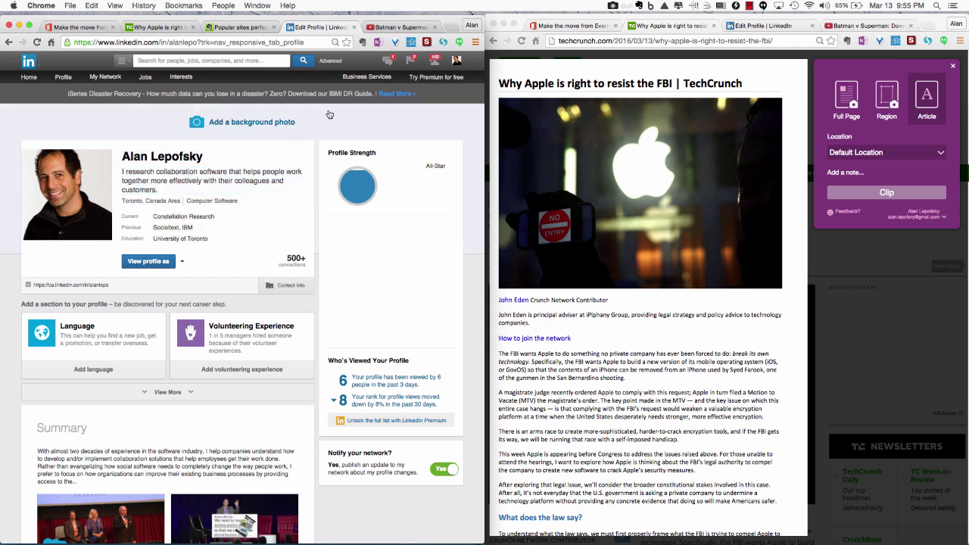
pyautogui.click(363, 42)
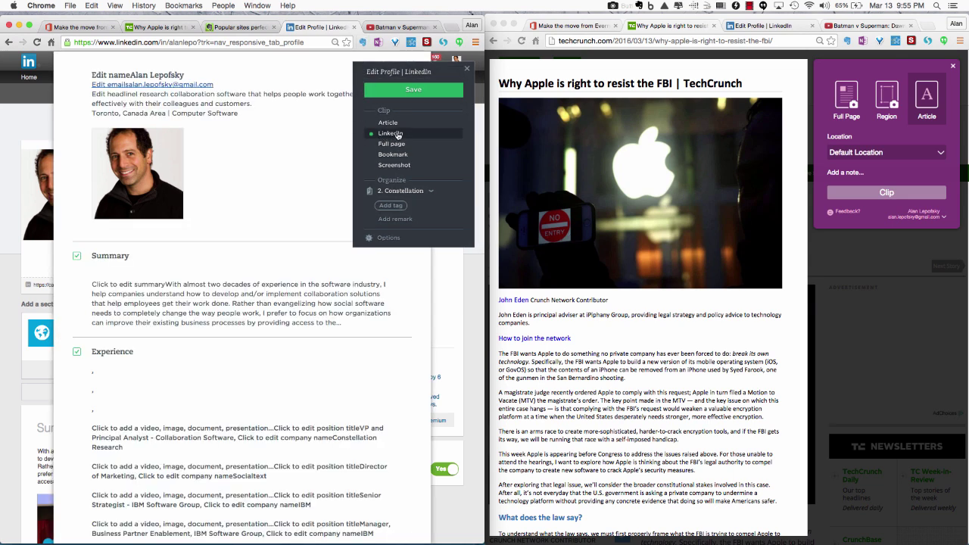
pyautogui.click(77, 257)
pyautogui.click(77, 285)
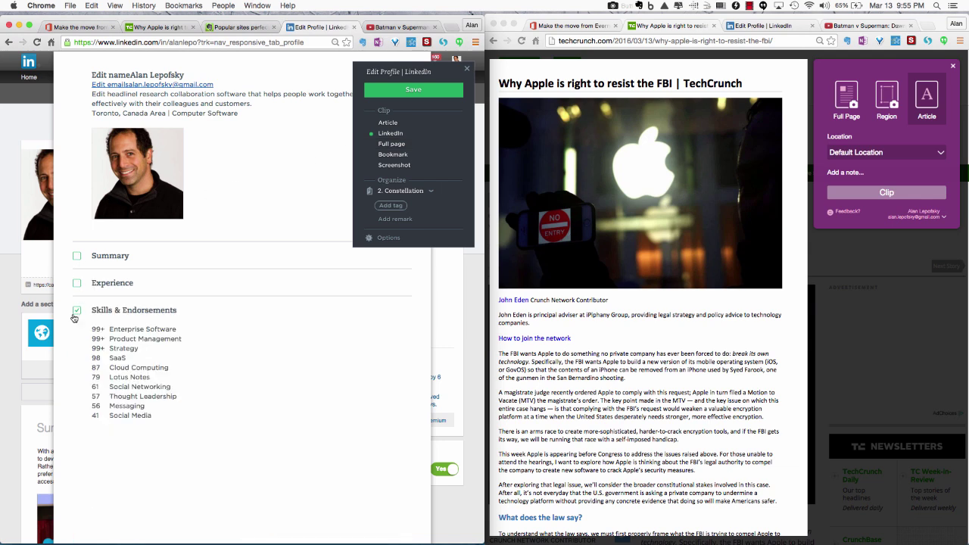
pyautogui.click(76, 312)
pyautogui.click(77, 283)
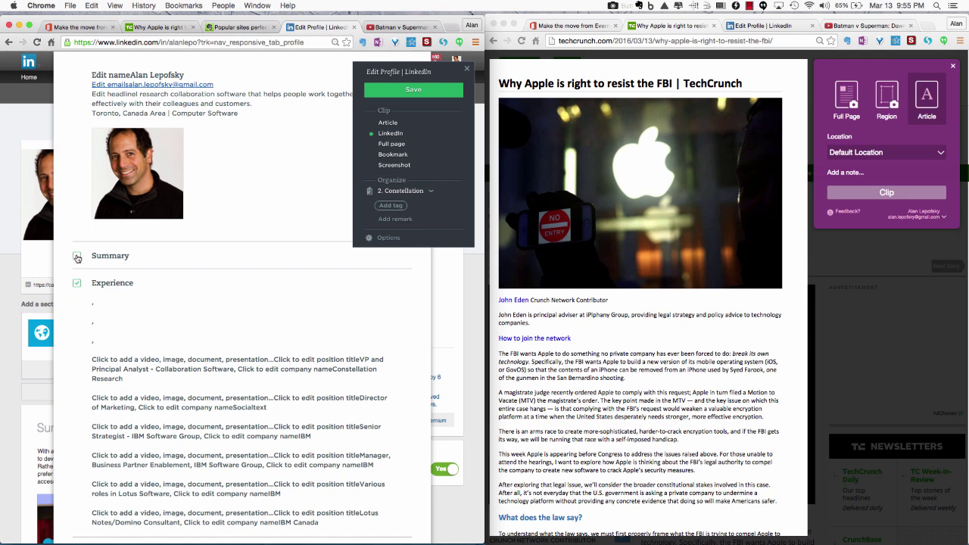
pyautogui.click(78, 258)
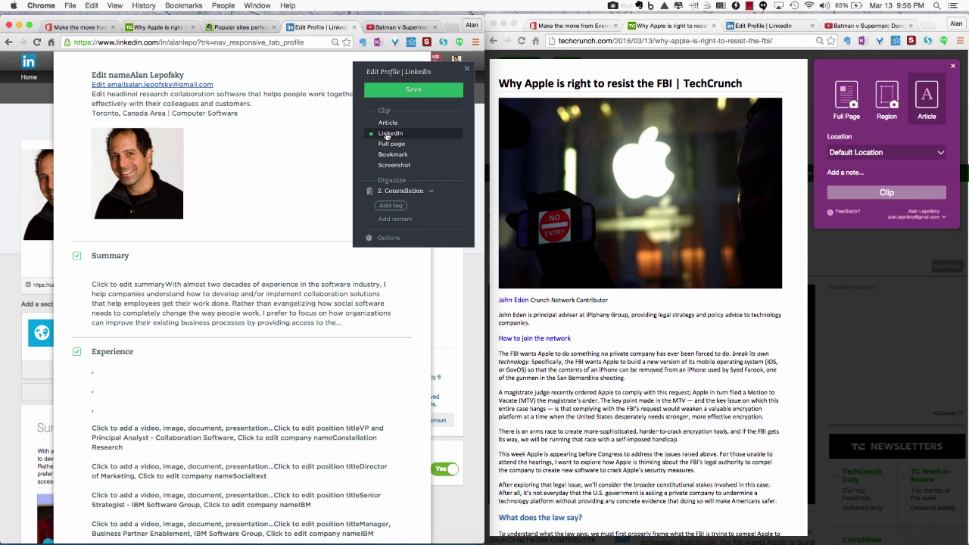
# Preview the LinkedIn profile page as an Article clip in the OneNote clipper and look through its sections
pyautogui.click(754, 26)
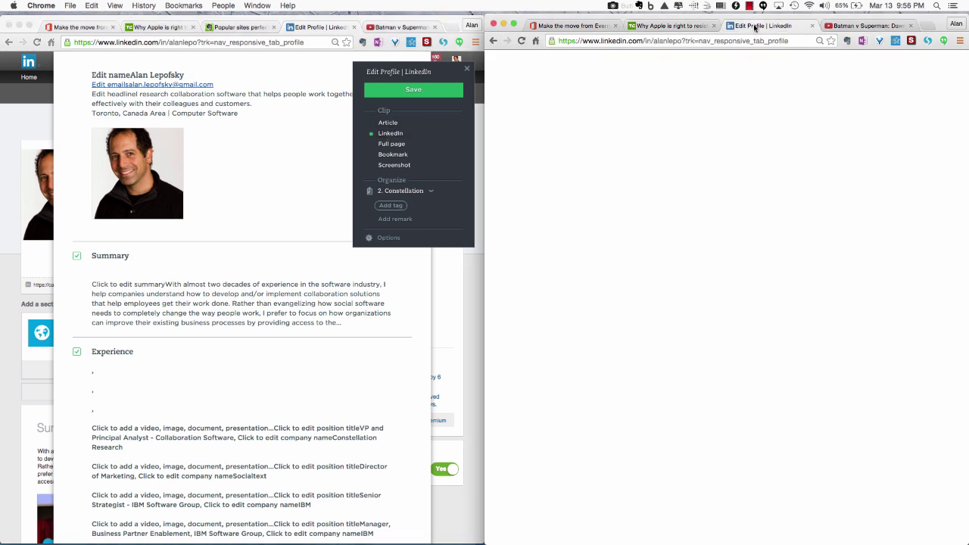
pyautogui.click(861, 43)
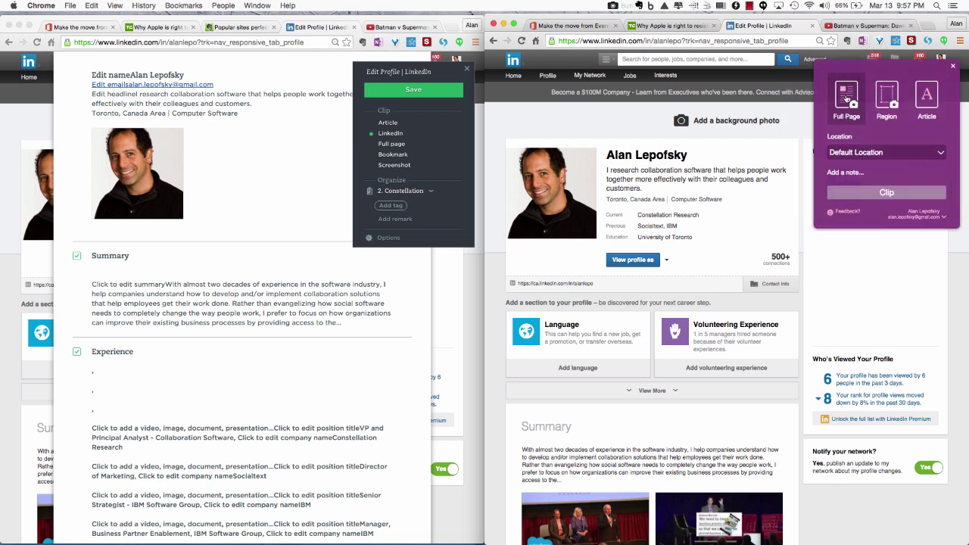
pyautogui.click(927, 101)
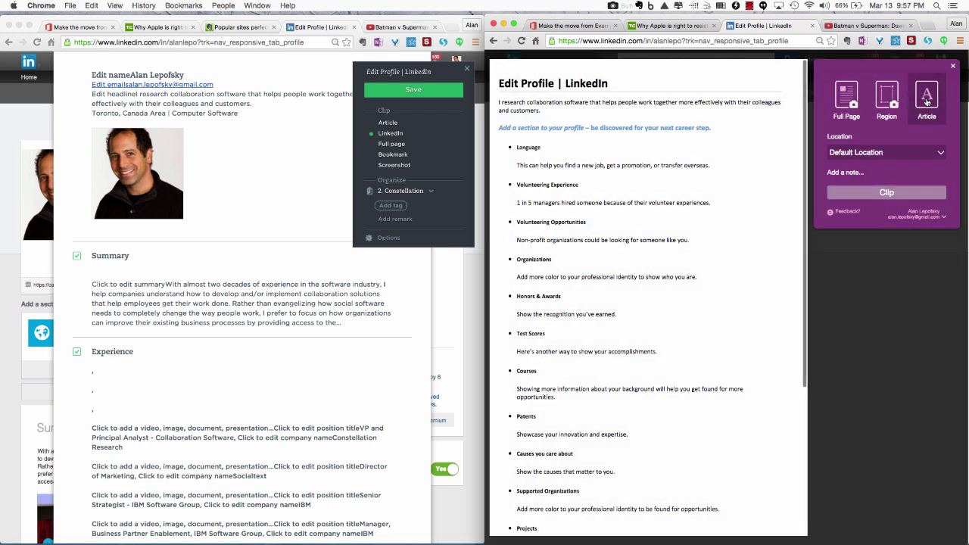
pyautogui.scroll(-5, 584, 183)
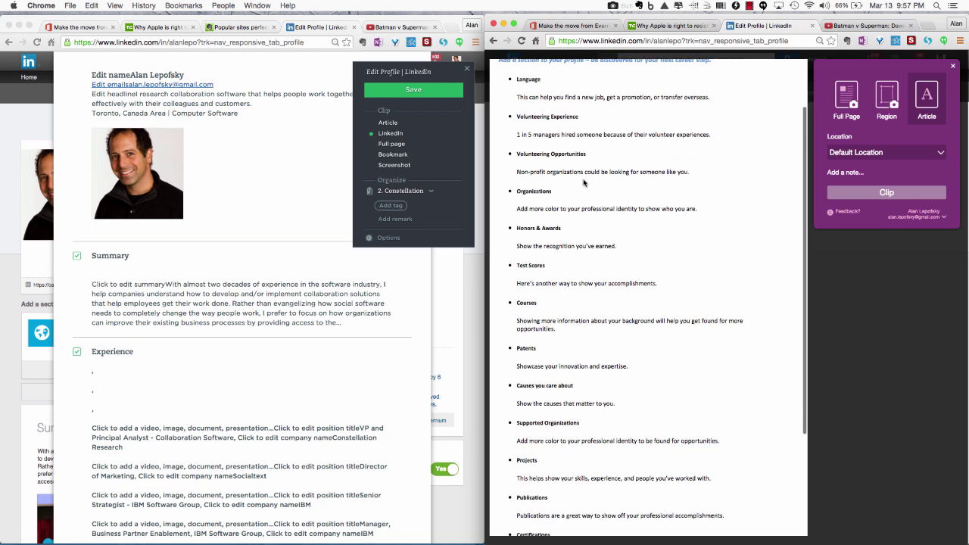
pyautogui.scroll(5, 583, 181)
pyautogui.scroll(1, 584, 181)
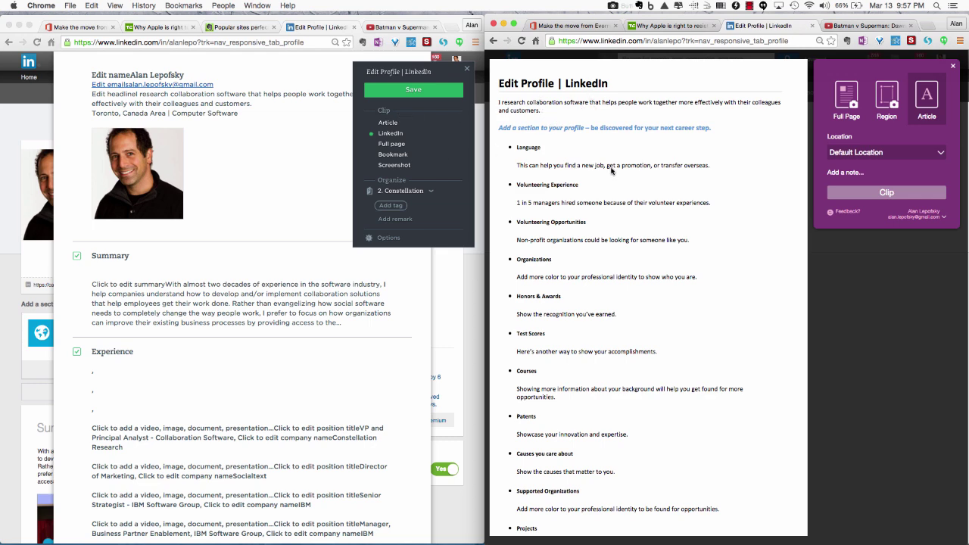
pyautogui.scroll(-1, 600, 217)
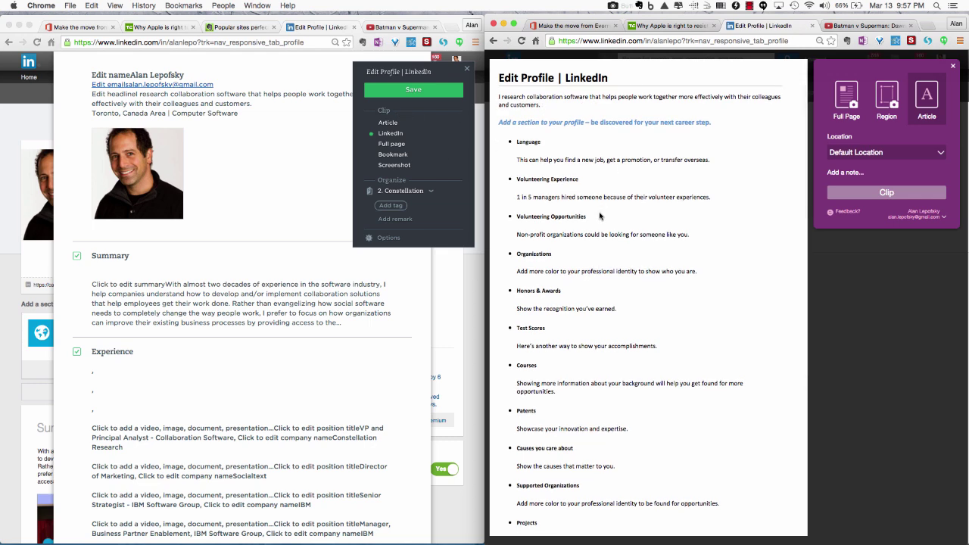
pyautogui.scroll(-1, 600, 216)
pyautogui.scroll(-5, 599, 217)
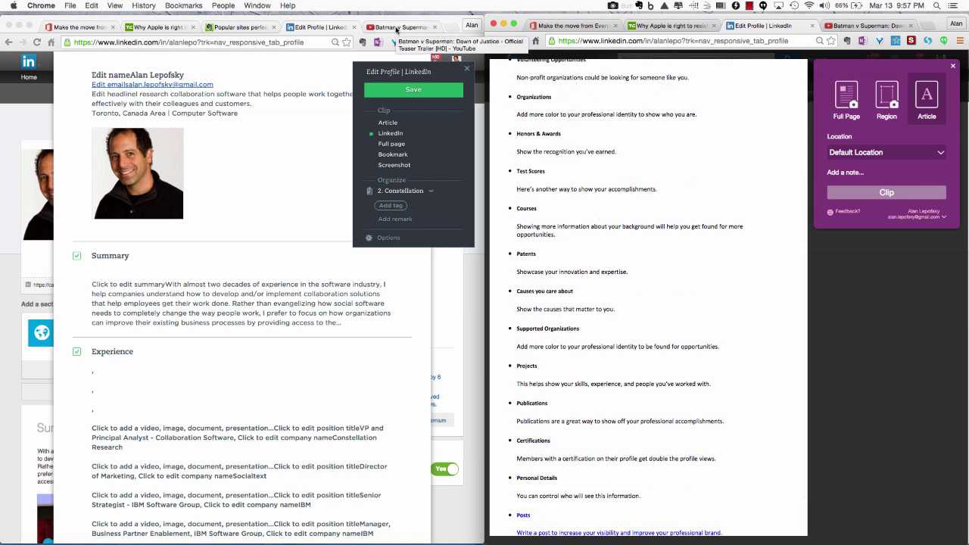
# Show the YouTube page of the Batman v Superman teaser trailer in both browser windows, pausing the video in the Evernote one
pyautogui.click(396, 28)
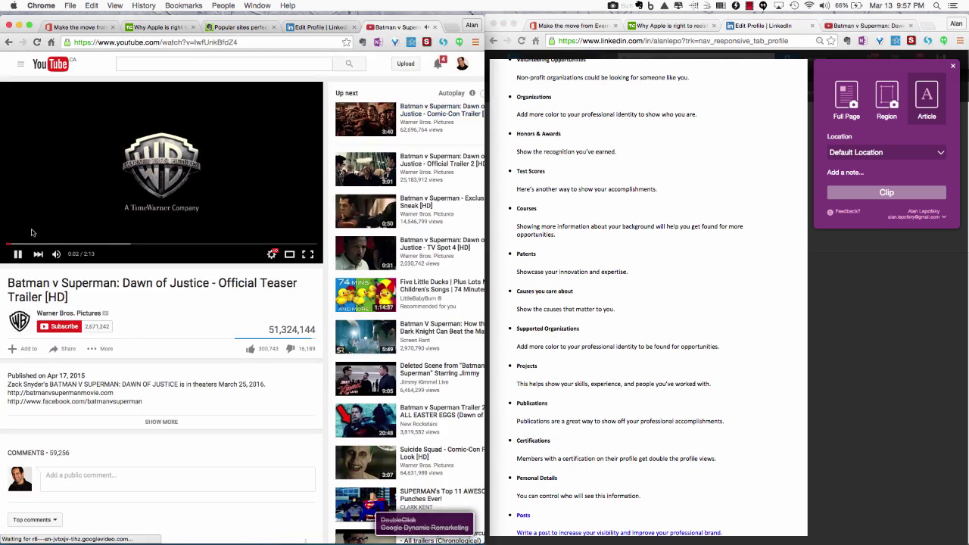
pyautogui.click(18, 253)
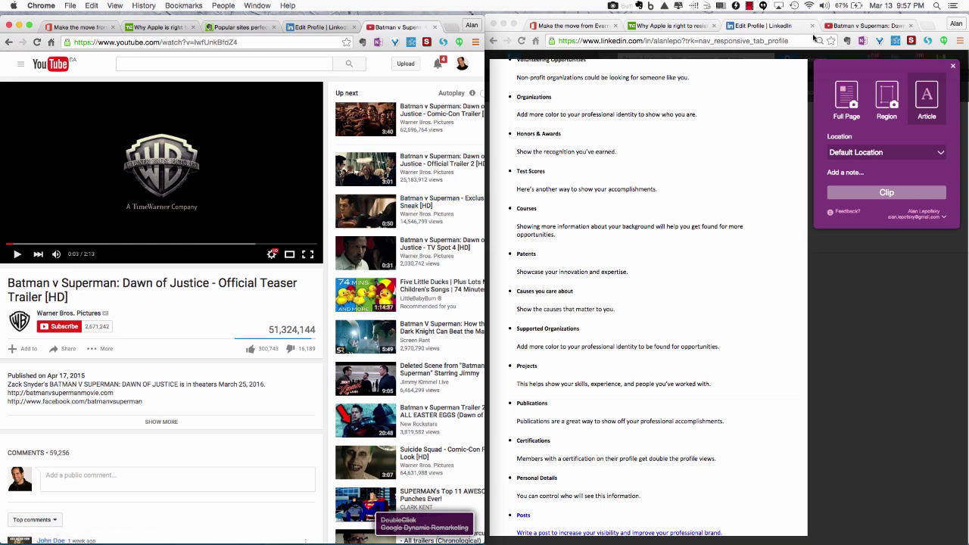
pyautogui.click(860, 26)
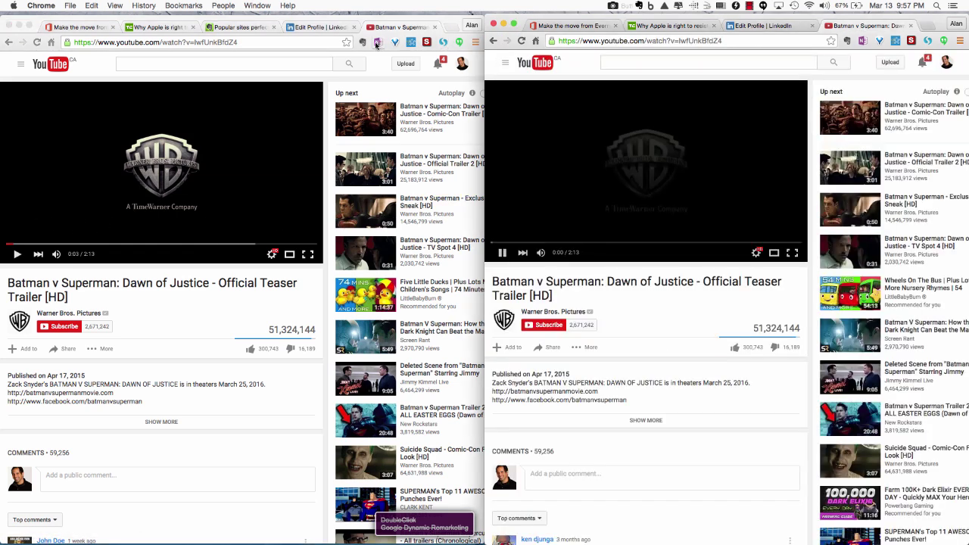
# Open the Evernote clipper's YouTube clip of the trailer page and preview the same page as a OneNote Article clip
pyautogui.click(364, 43)
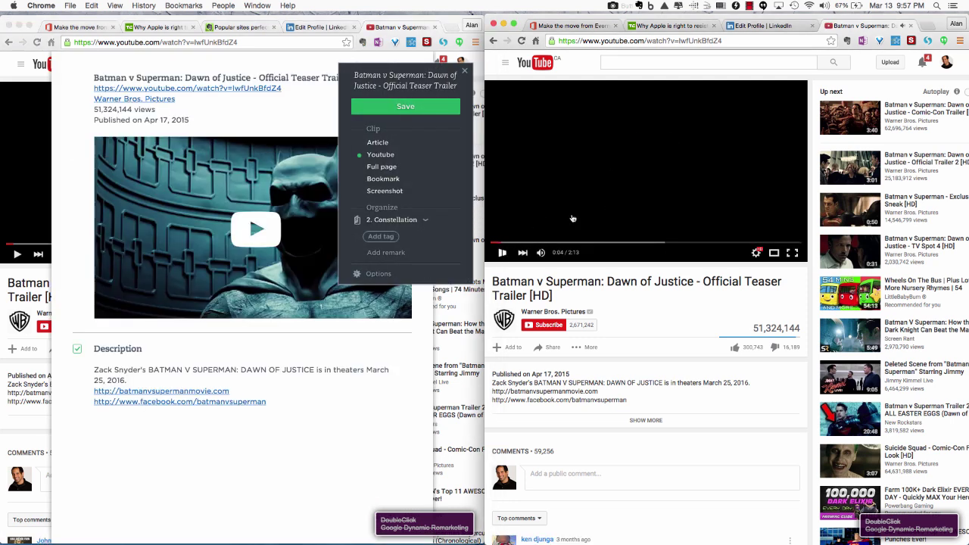
pyautogui.click(862, 41)
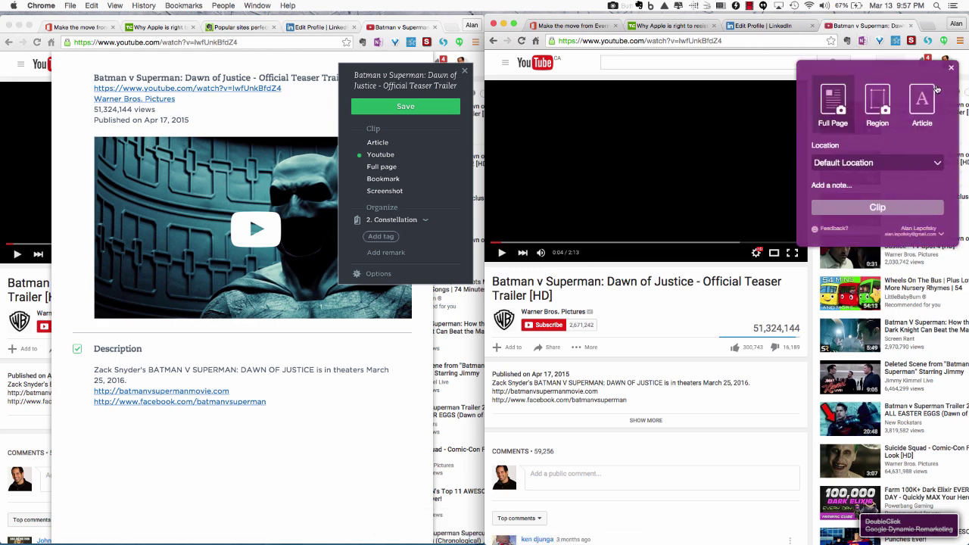
pyautogui.click(928, 99)
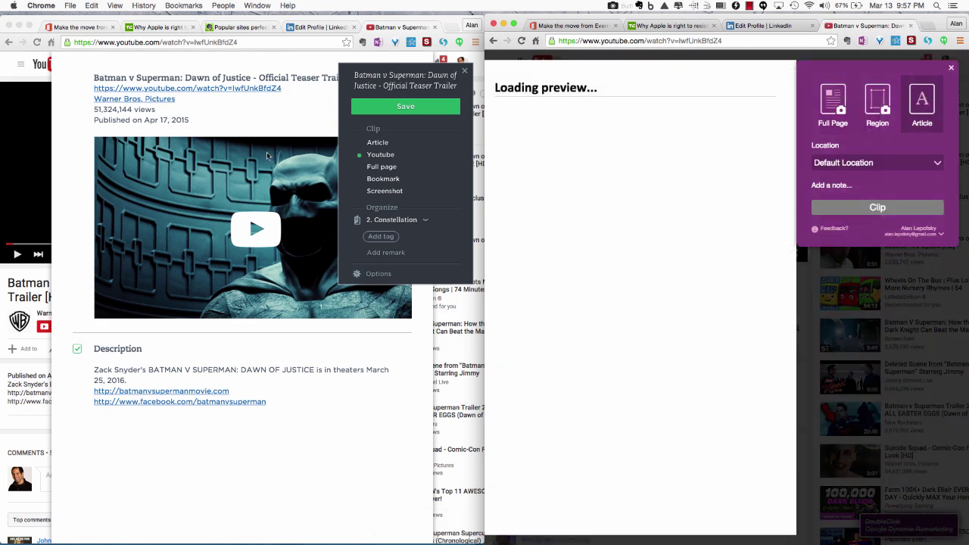